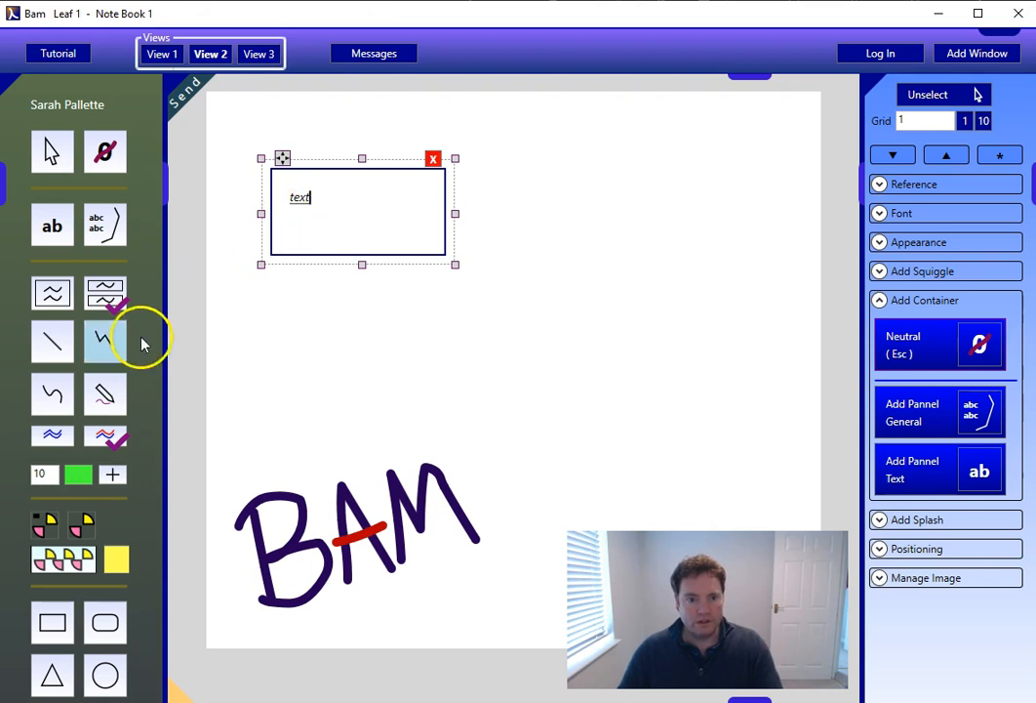
Draw a green freehand stroke inside the bordered text panel and add a text panel reading "Hello" to its right.
{"action": "left_click", "coordinate": [106, 393]}
{"action": "left_click_drag", "start_coordinate": [352, 213], "coordinate": [404, 227]}
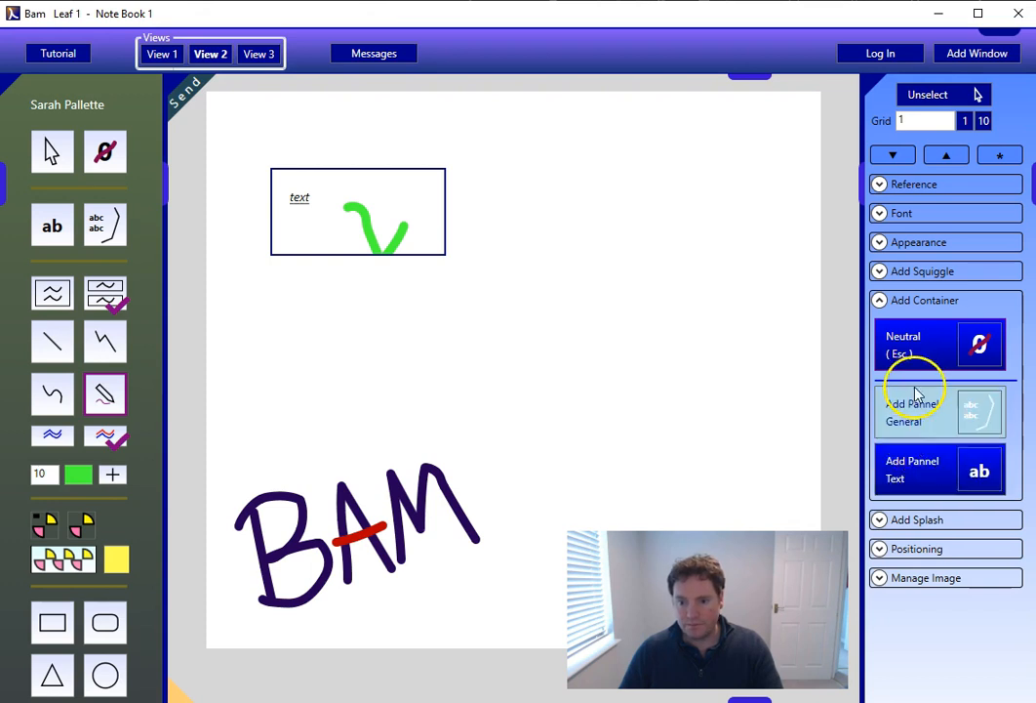
{"action": "left_click", "coordinate": [918, 470]}
{"action": "left_click", "coordinate": [616, 207]}
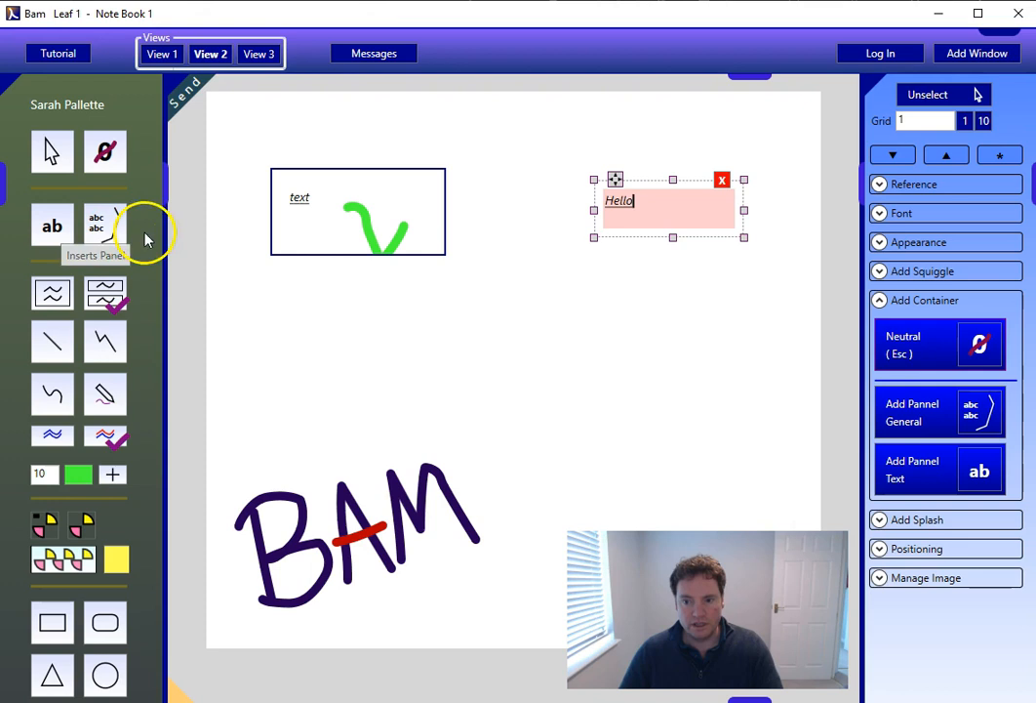
{"action": "left_click", "coordinate": [907, 413]}
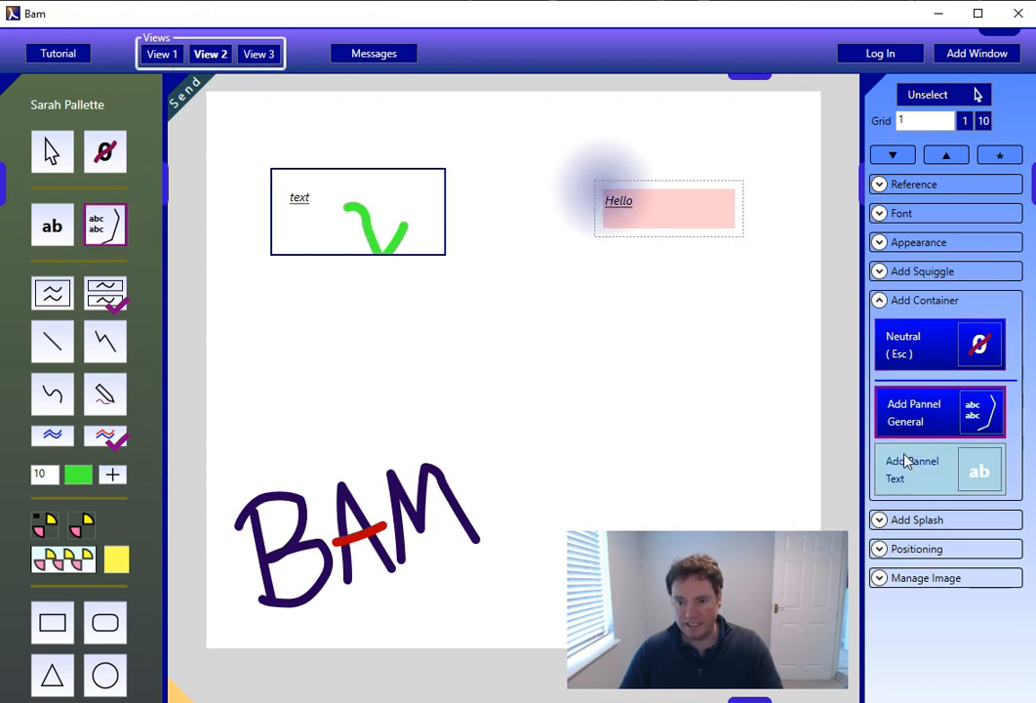
{"action": "left_click", "coordinate": [930, 351]}
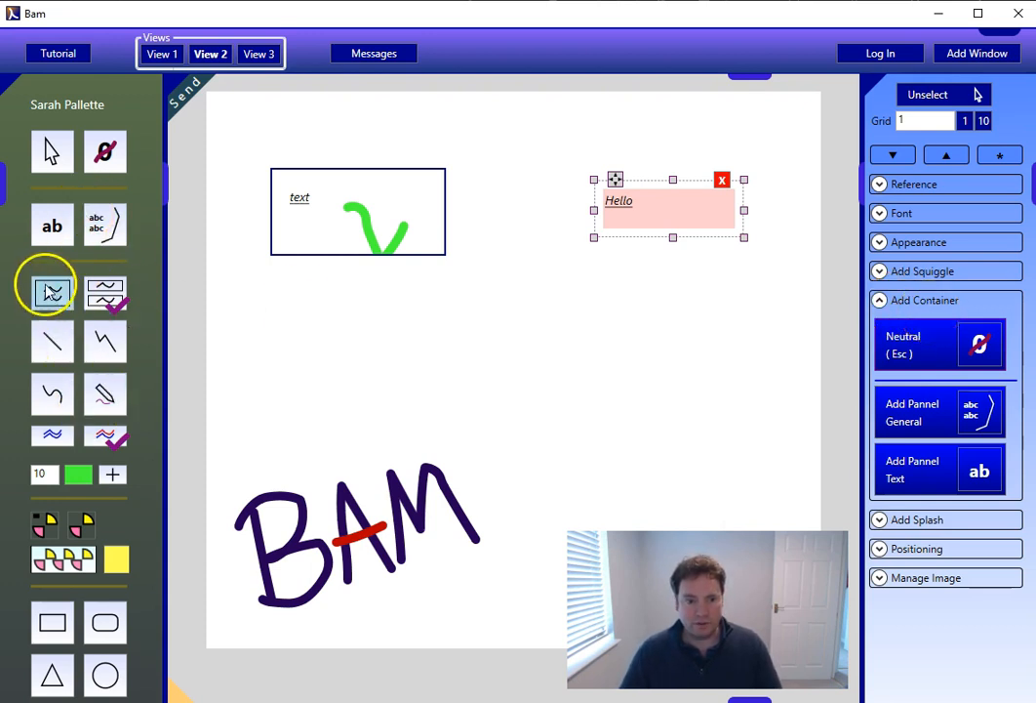
{"action": "left_click", "coordinate": [932, 304]}
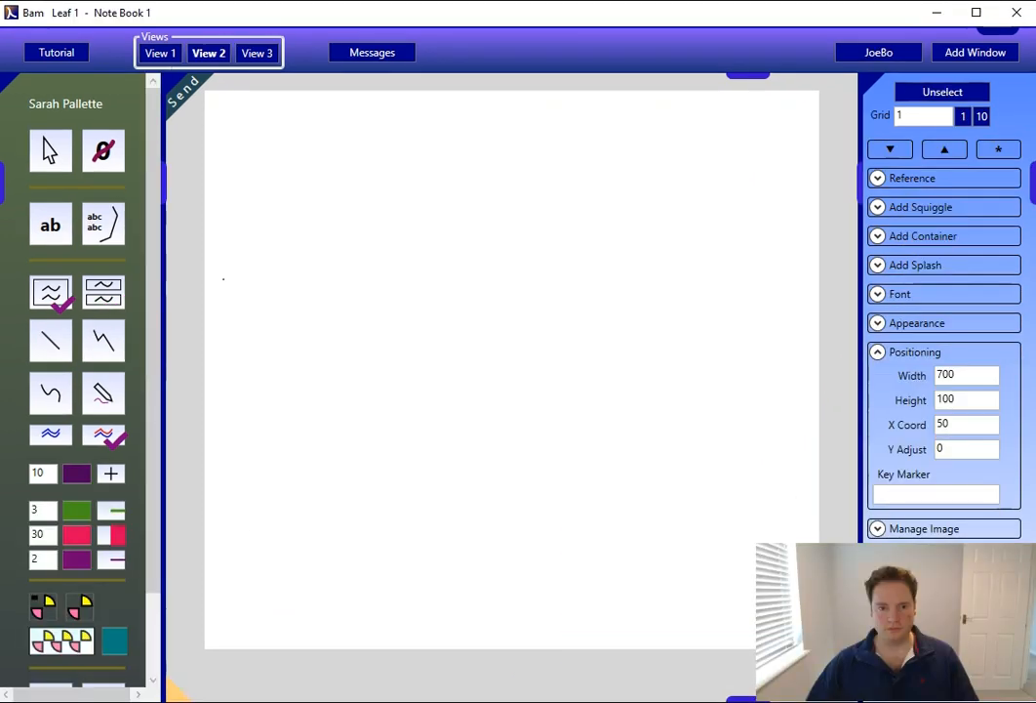
Add a text panel reading "Some Text" near the upper-left corner of the blank page and deselect it.
{"action": "left_click", "coordinate": [50, 230]}
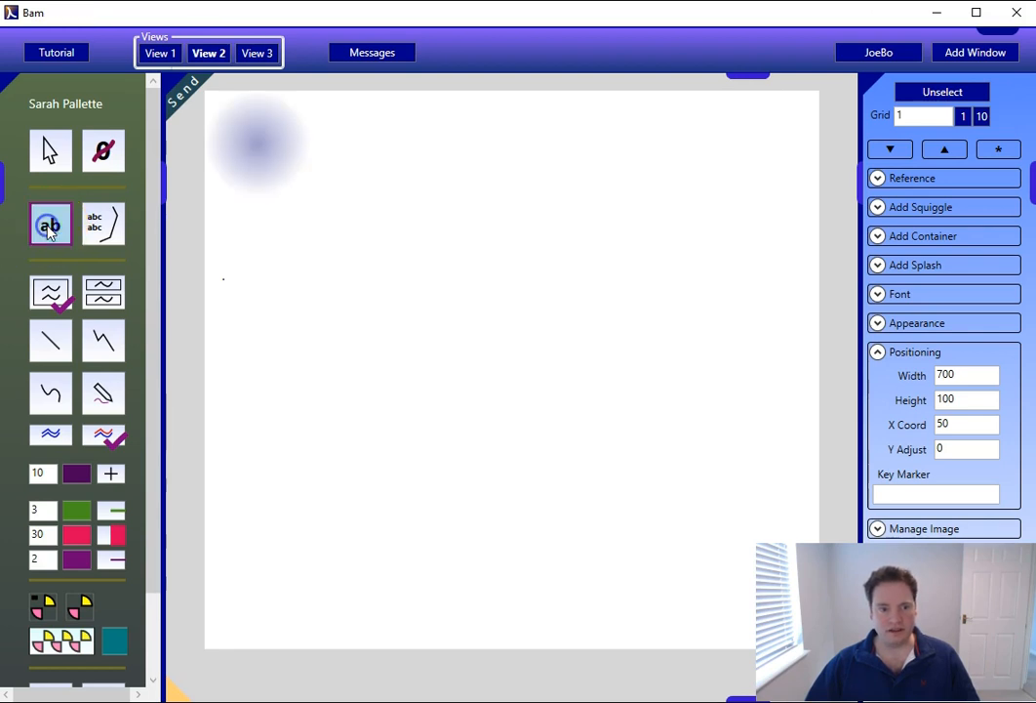
{"action": "left_click", "coordinate": [262, 176]}
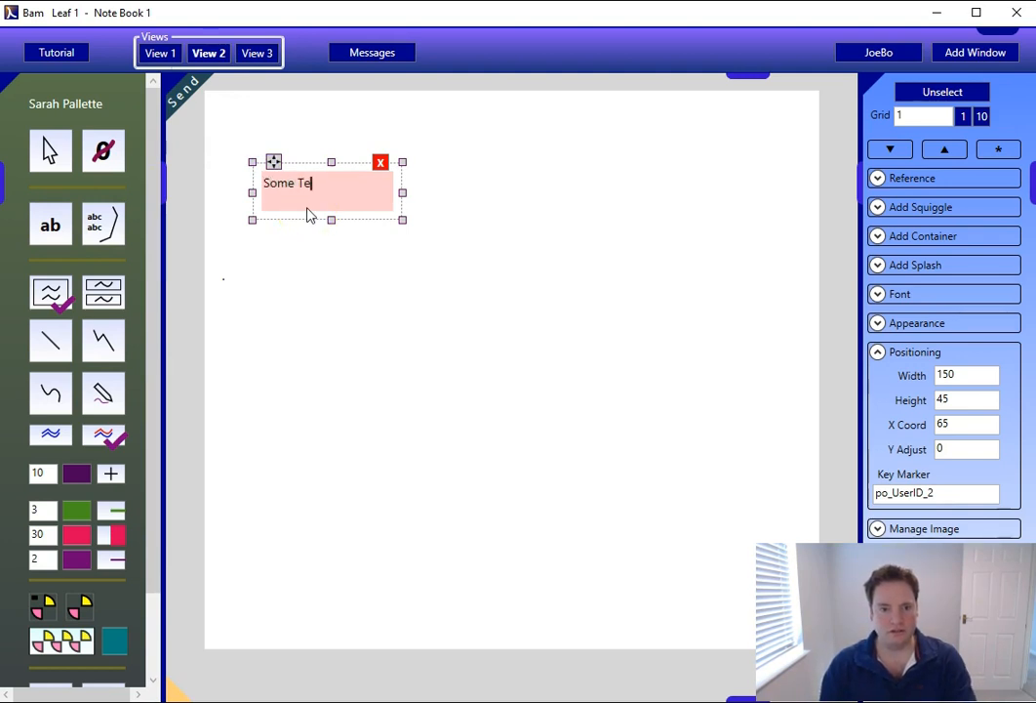
{"action": "left_click", "coordinate": [277, 253]}
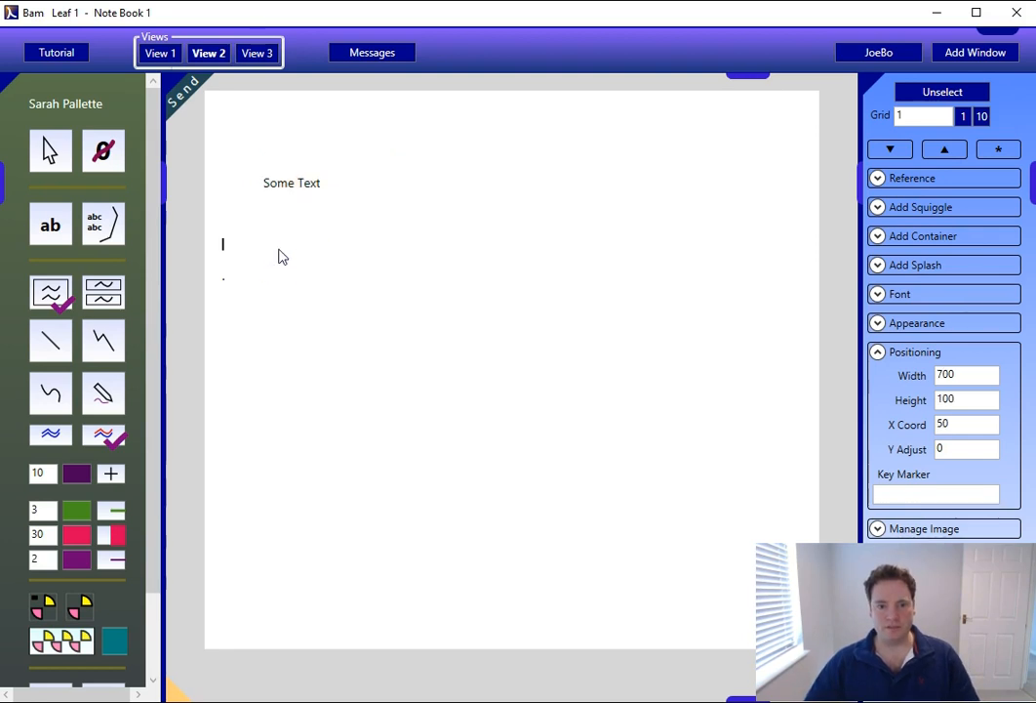
{"action": "left_click", "coordinate": [284, 191]}
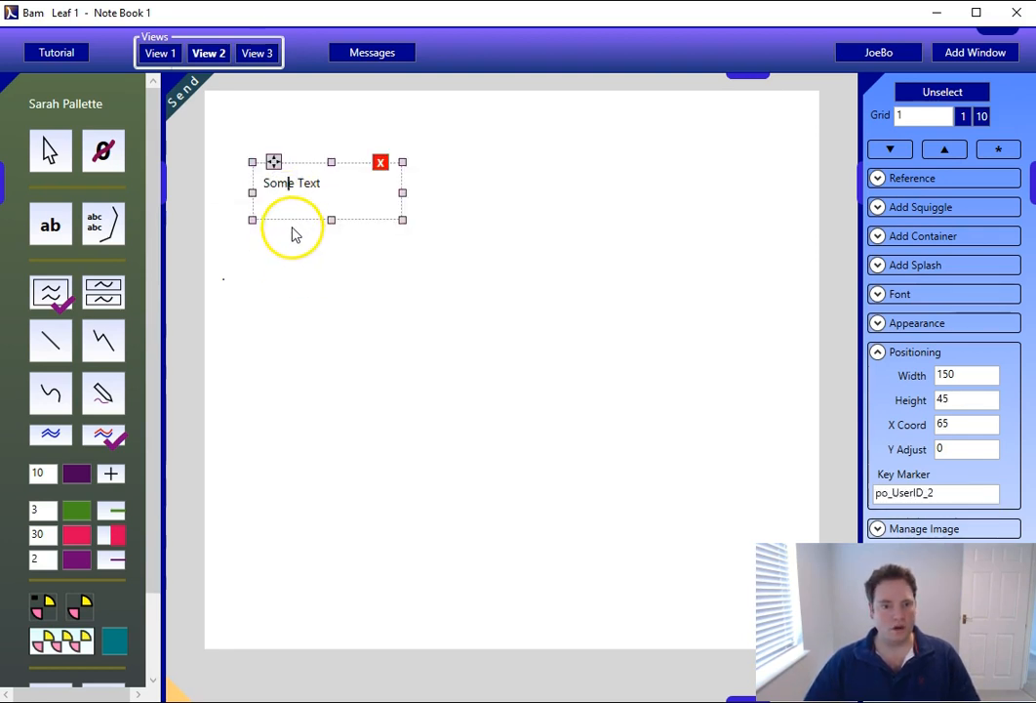
{"action": "left_click", "coordinate": [236, 309]}
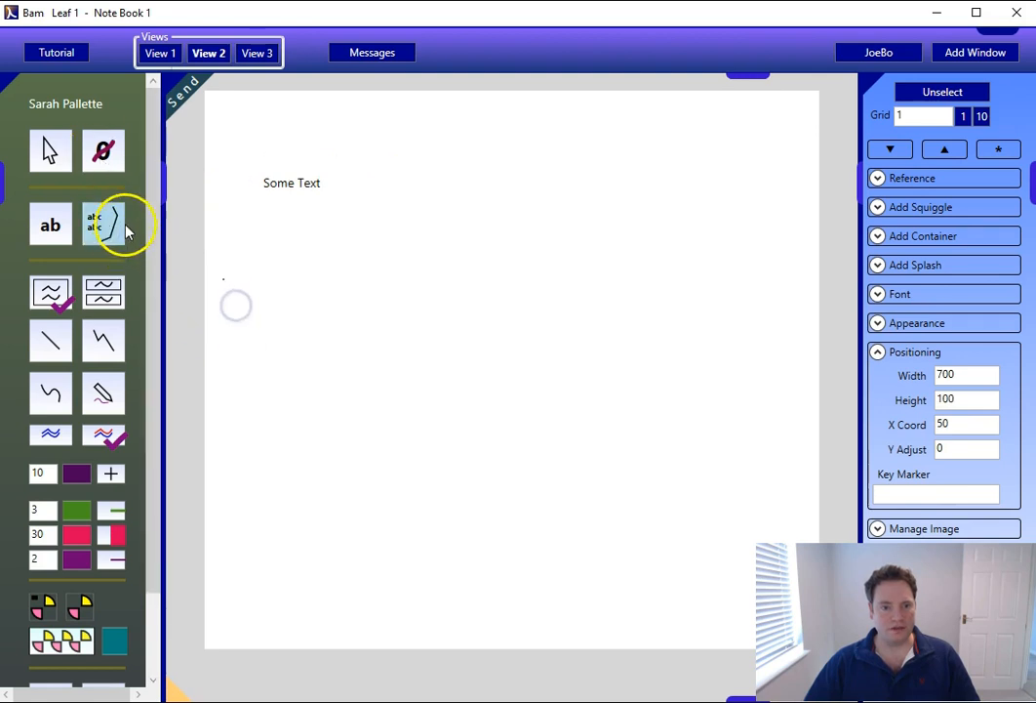
Add a general panel to the right of the text, enlarge it to about 232 by 143, and enter "Some Text" in it.
{"action": "left_click", "coordinate": [111, 230]}
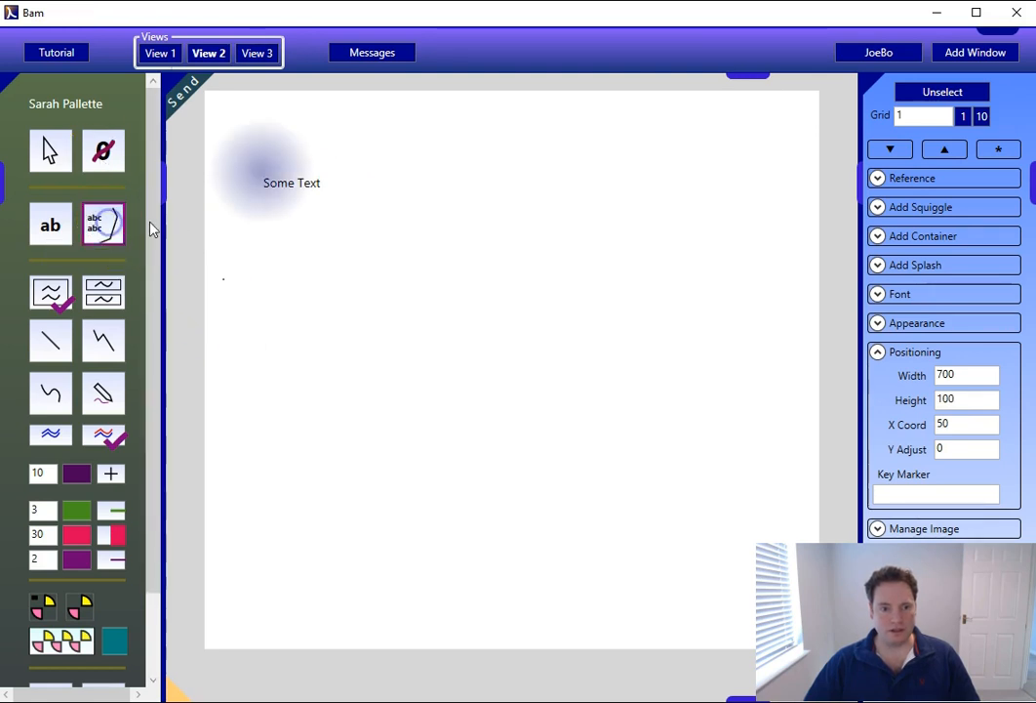
{"action": "left_click", "coordinate": [447, 182]}
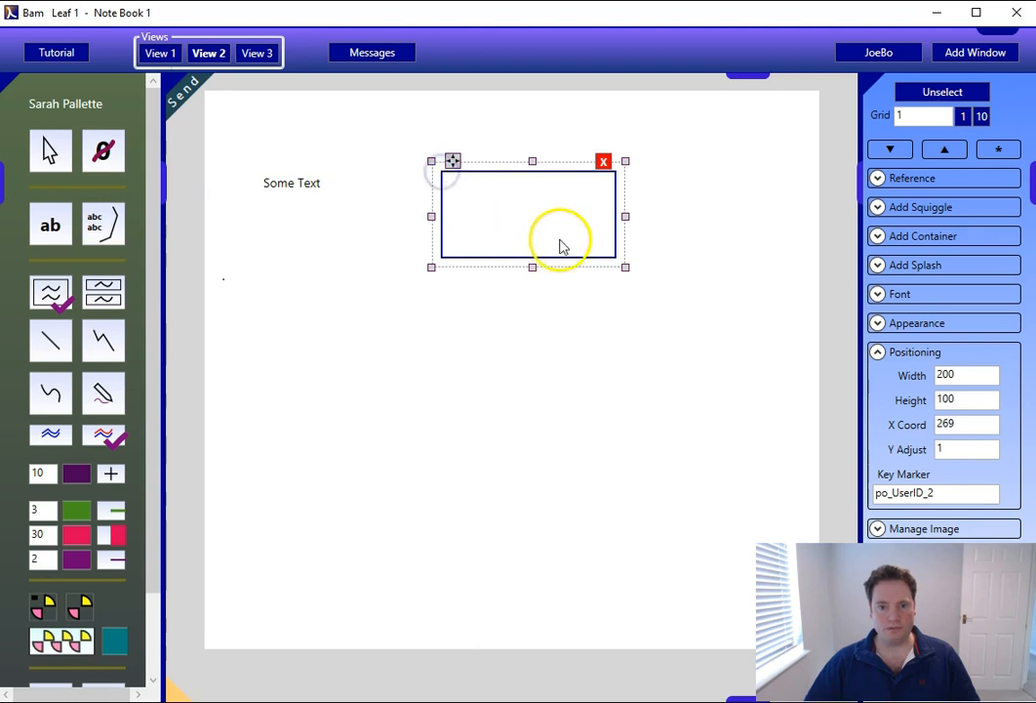
{"action": "left_click_drag", "start_coordinate": [624, 269], "coordinate": [653, 306]}
{"action": "left_click", "coordinate": [527, 261]}
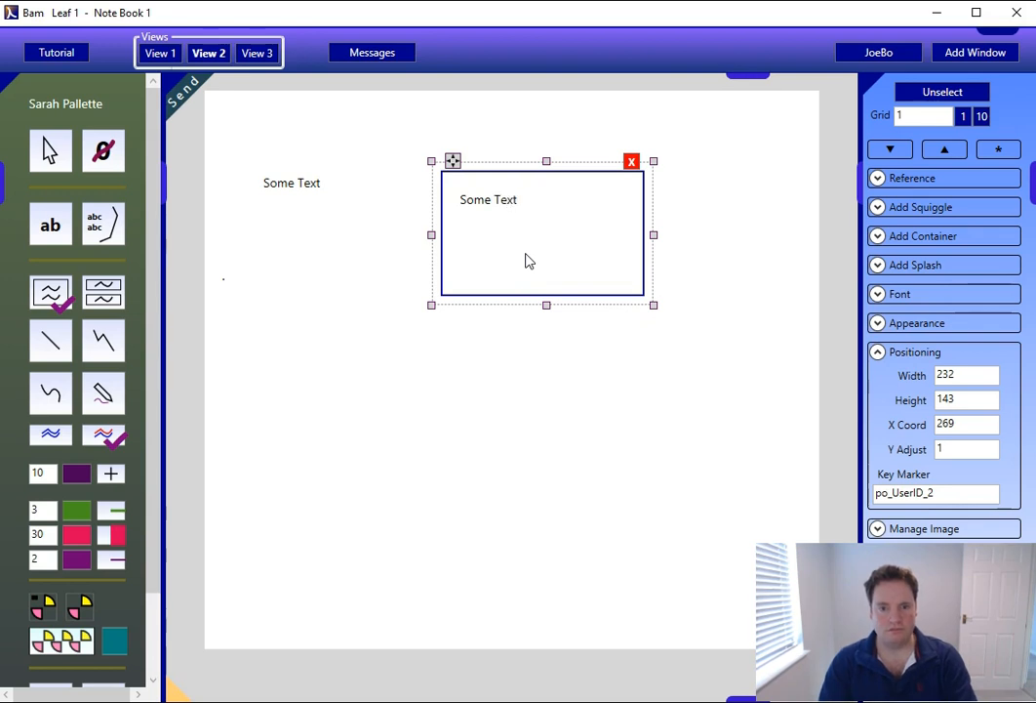
{"action": "left_click", "coordinate": [553, 248]}
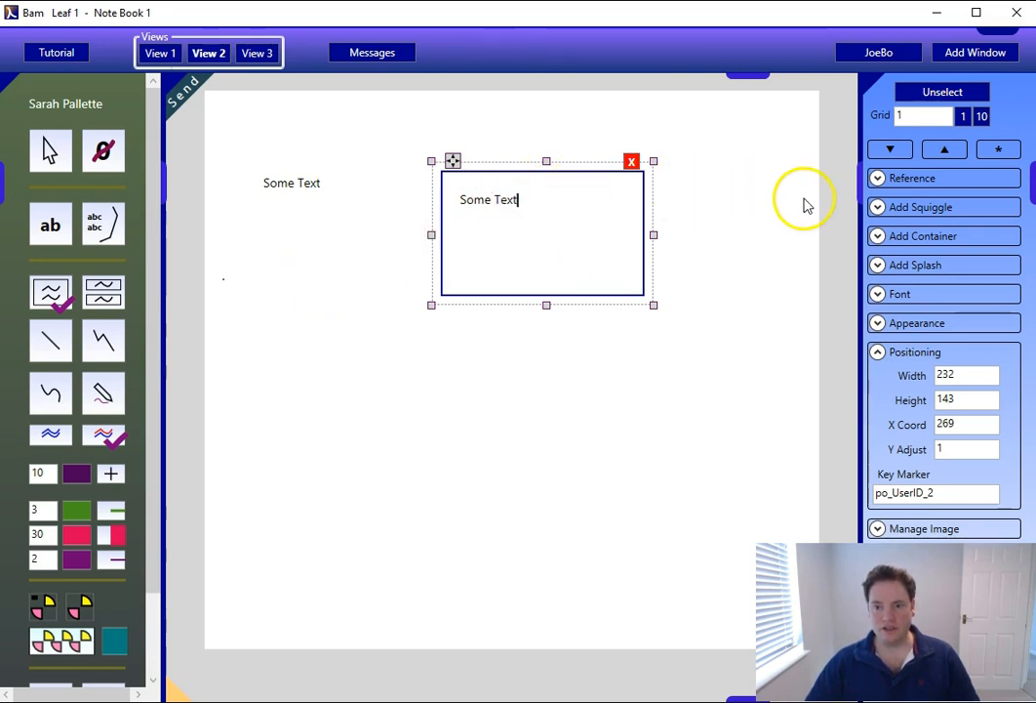
Change the general panel's background colour to salmon pink.
{"action": "left_click", "coordinate": [927, 325]}
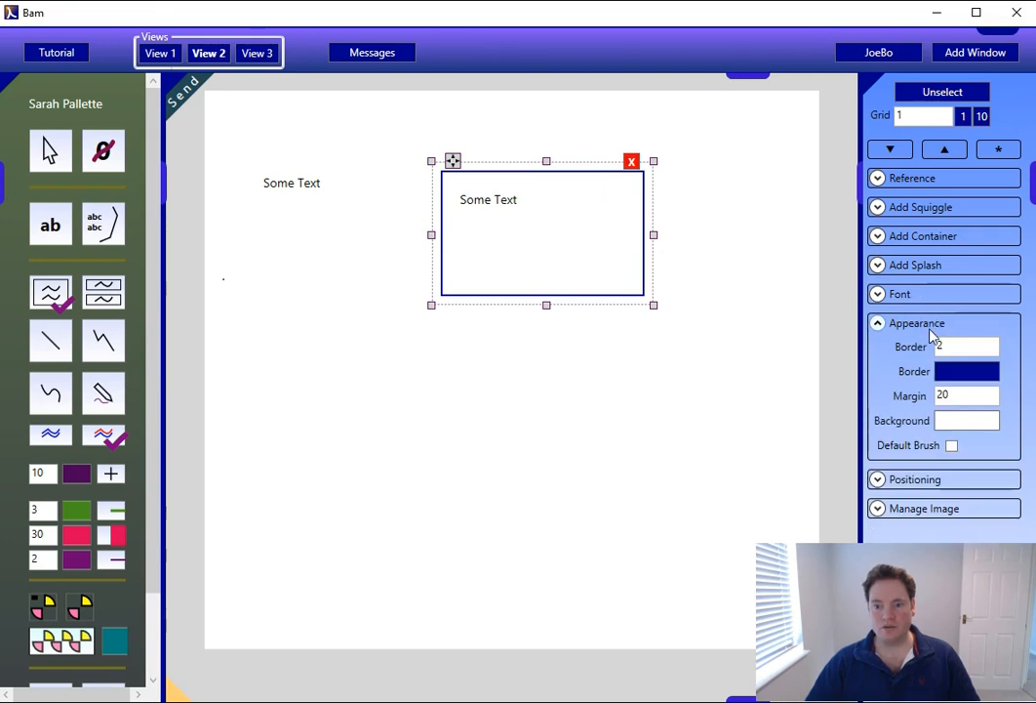
{"action": "left_click", "coordinate": [964, 424]}
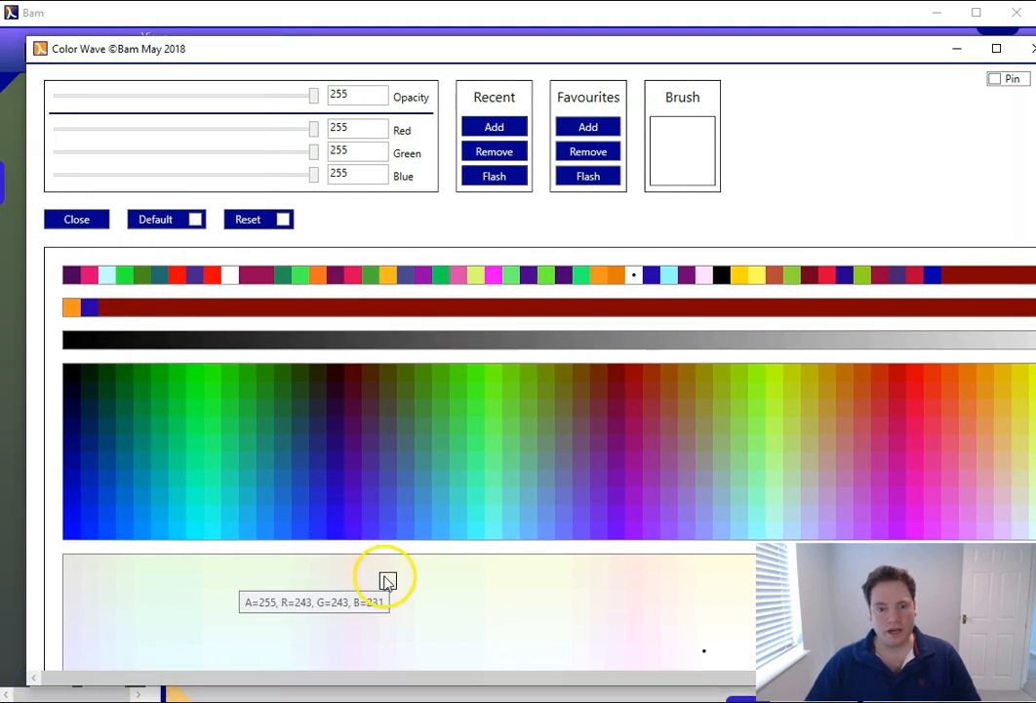
{"action": "left_click", "coordinate": [982, 465]}
{"action": "left_click", "coordinate": [1034, 49]}
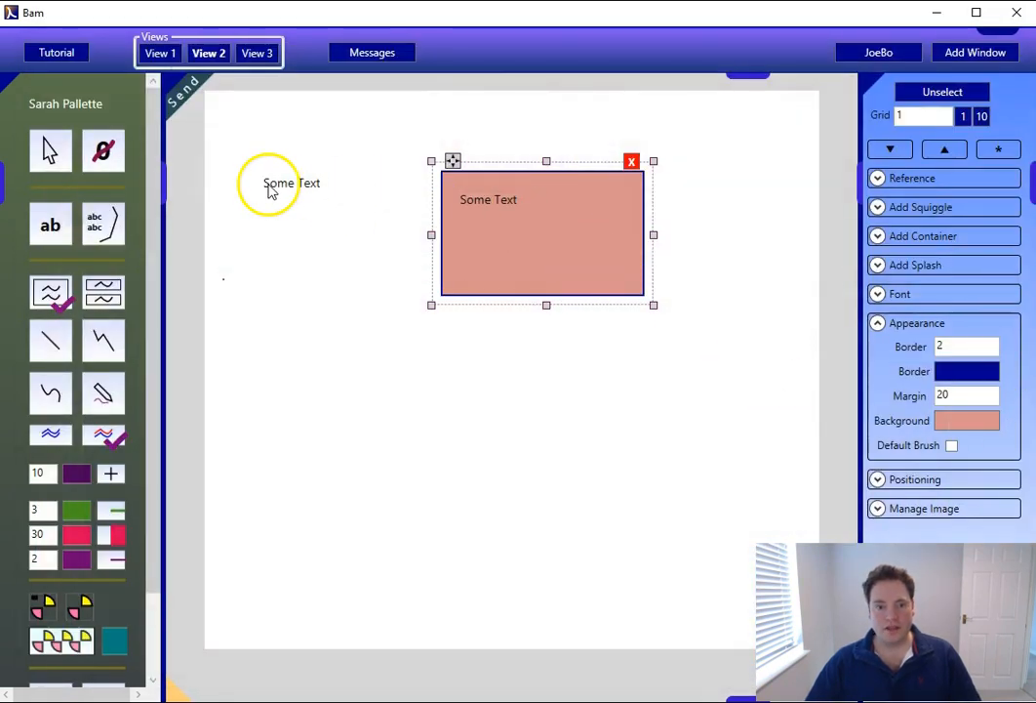
Set the general panel's border thickness to 10 and its border colour to red 72, green 72, blue 170.
{"action": "left_click_drag", "start_coordinate": [953, 347], "coordinate": [924, 347]}
{"action": "type", "text": "10"}
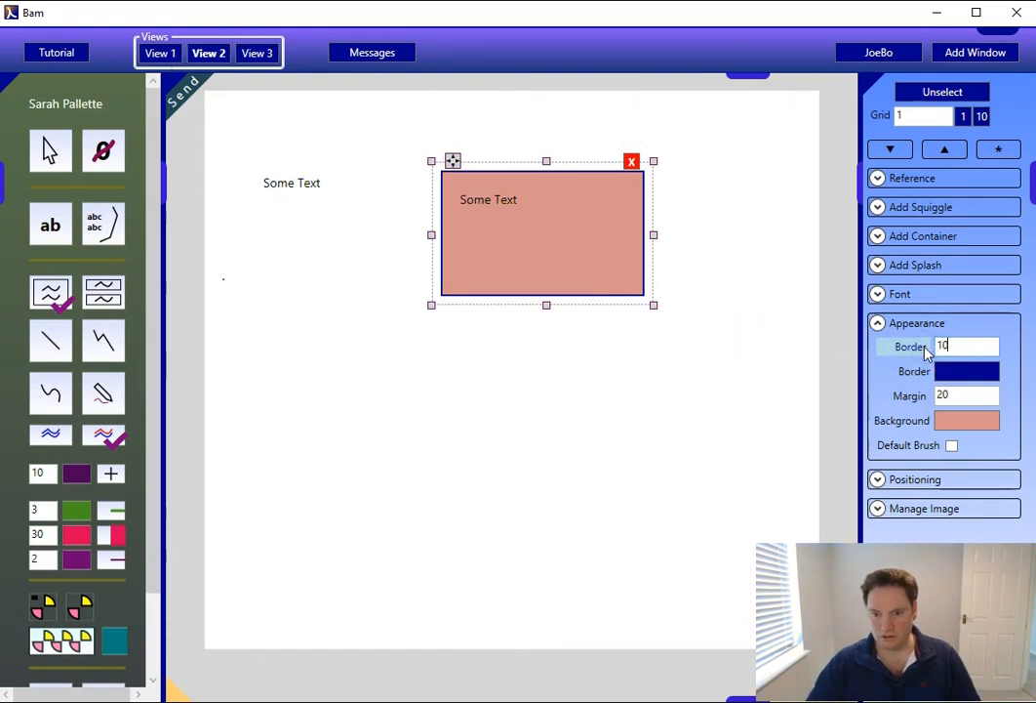
{"action": "key", "text": "Return"}
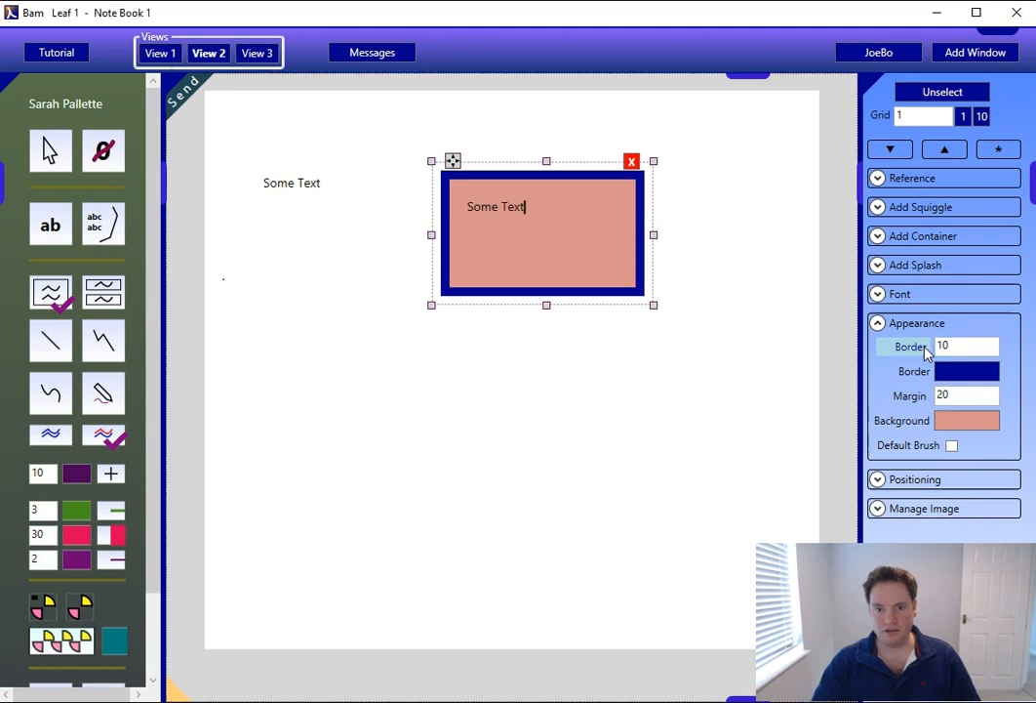
{"action": "left_click", "coordinate": [944, 374]}
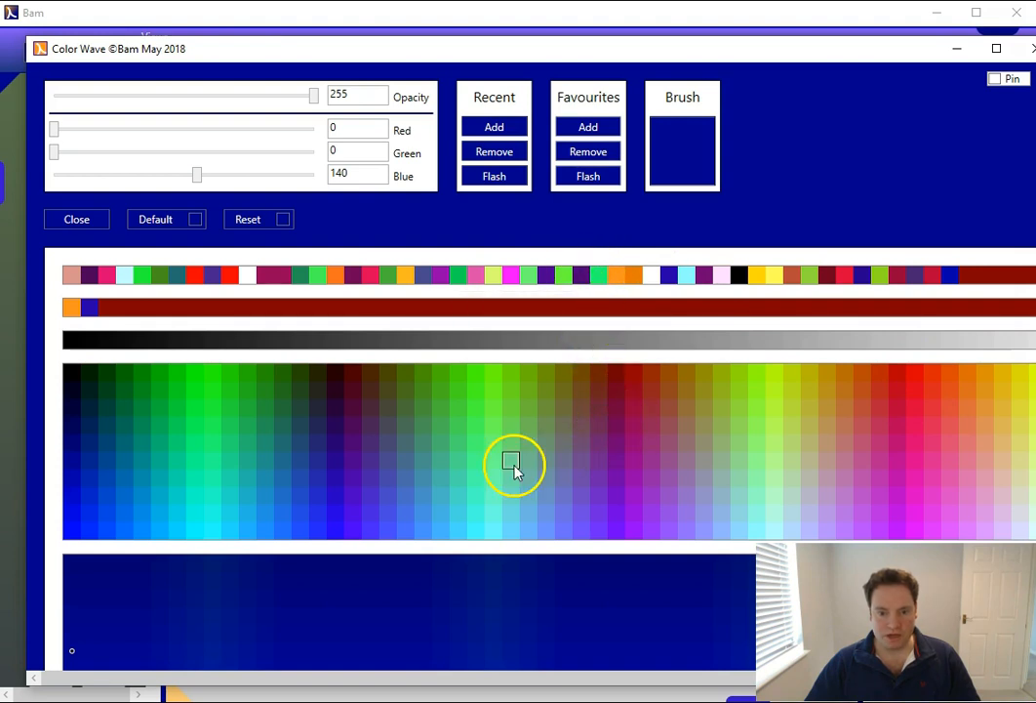
{"action": "left_click", "coordinate": [387, 478]}
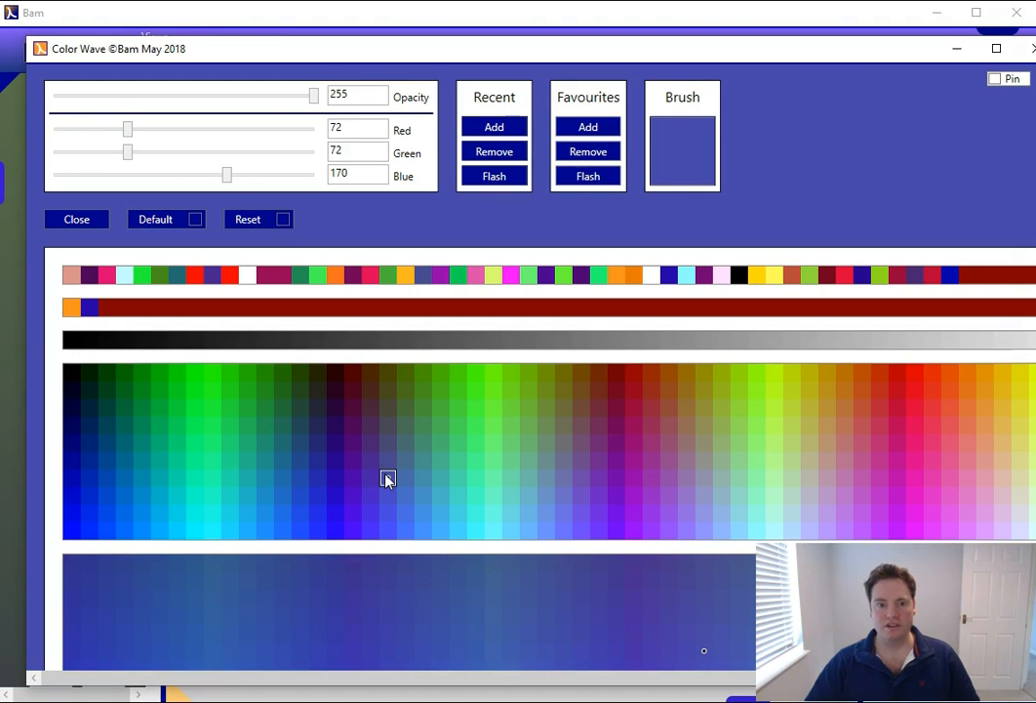
{"action": "left_click", "coordinate": [1033, 48]}
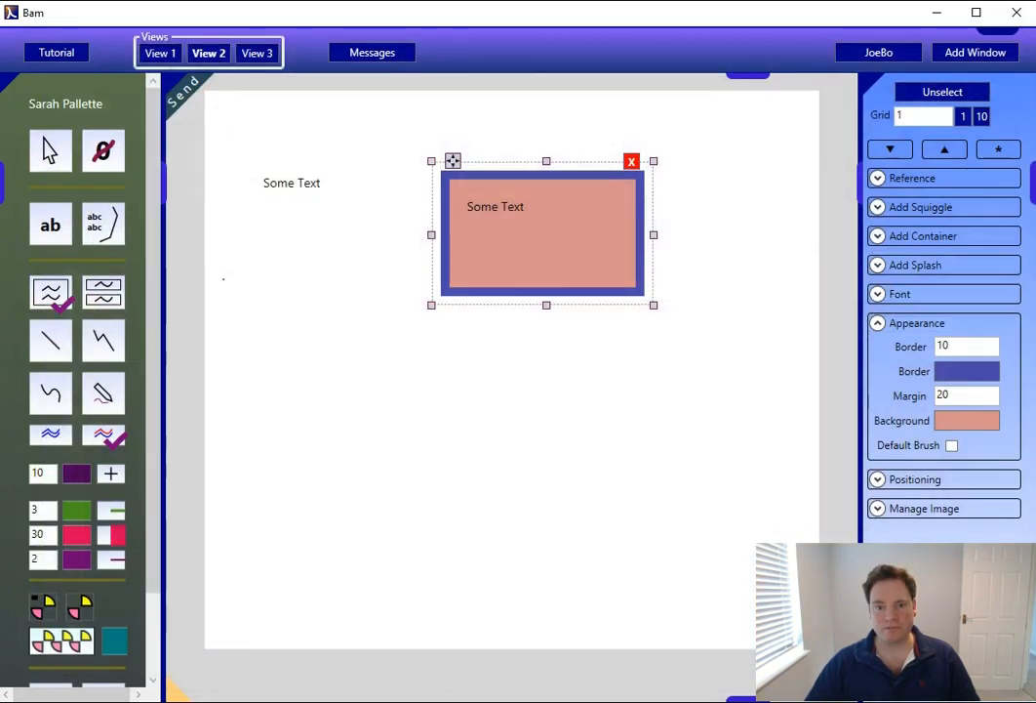
{"action": "left_click", "coordinate": [560, 424]}
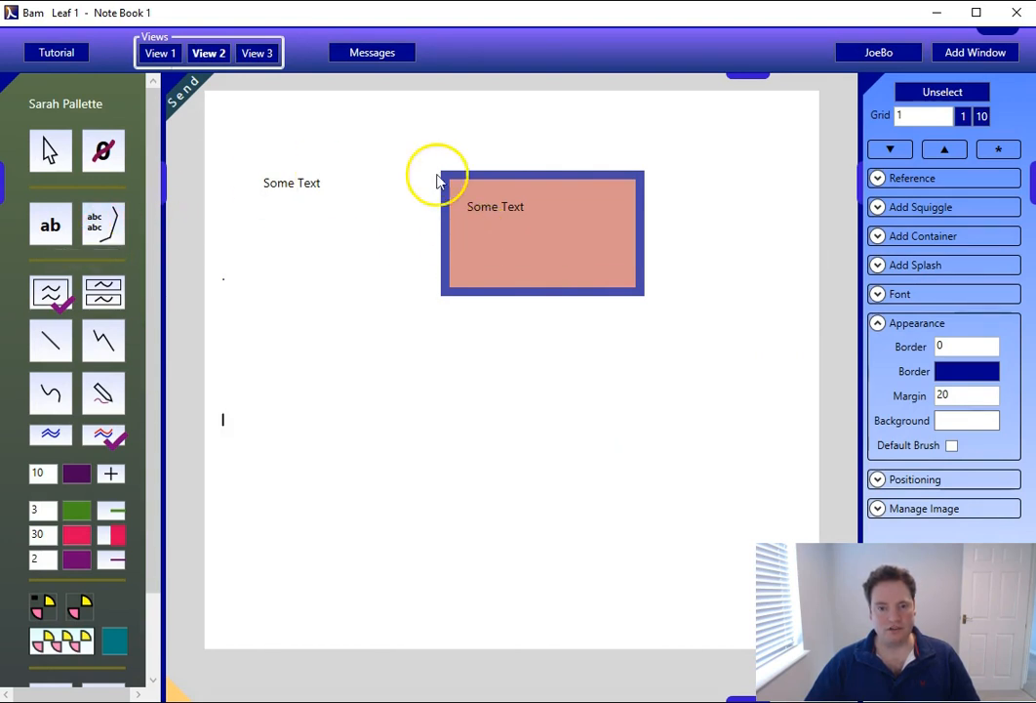
Add a second general panel directly below the salmon panel.
{"action": "left_click", "coordinate": [103, 223]}
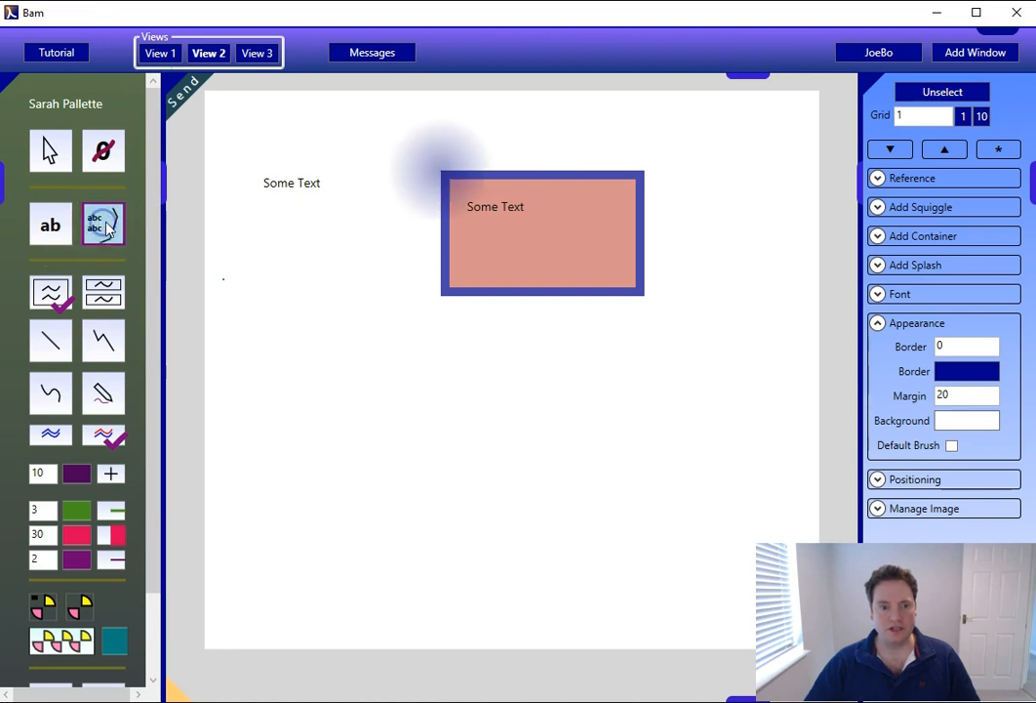
{"action": "left_click", "coordinate": [451, 343]}
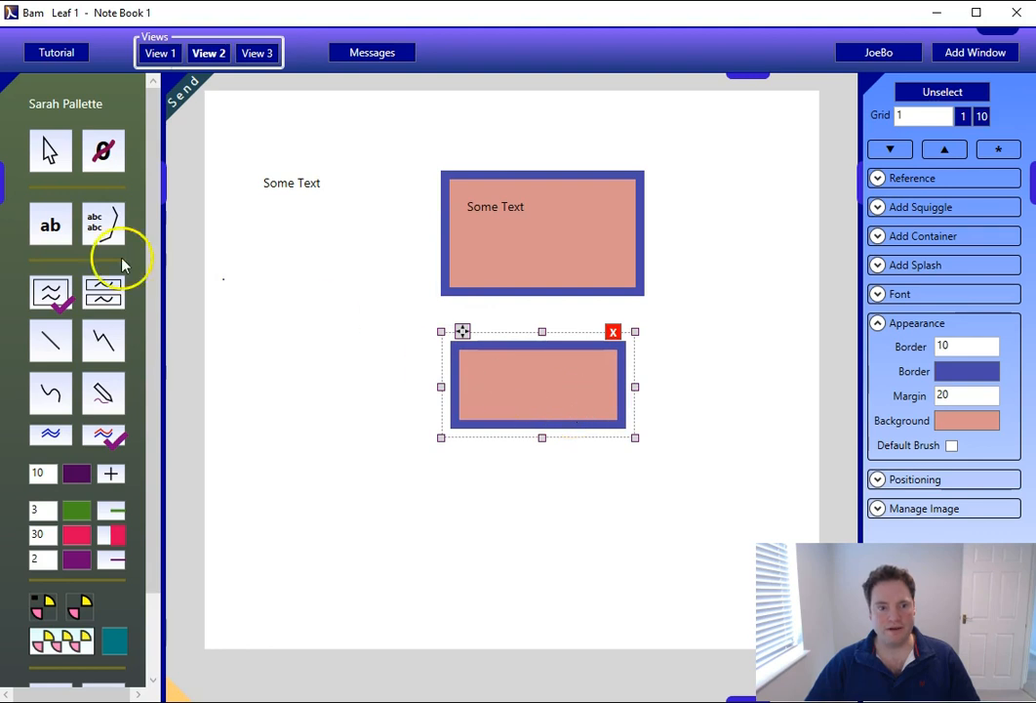
Add a text panel reading "Some Plain" below the plain "Some Text" panel and select it.
{"action": "left_click", "coordinate": [52, 226]}
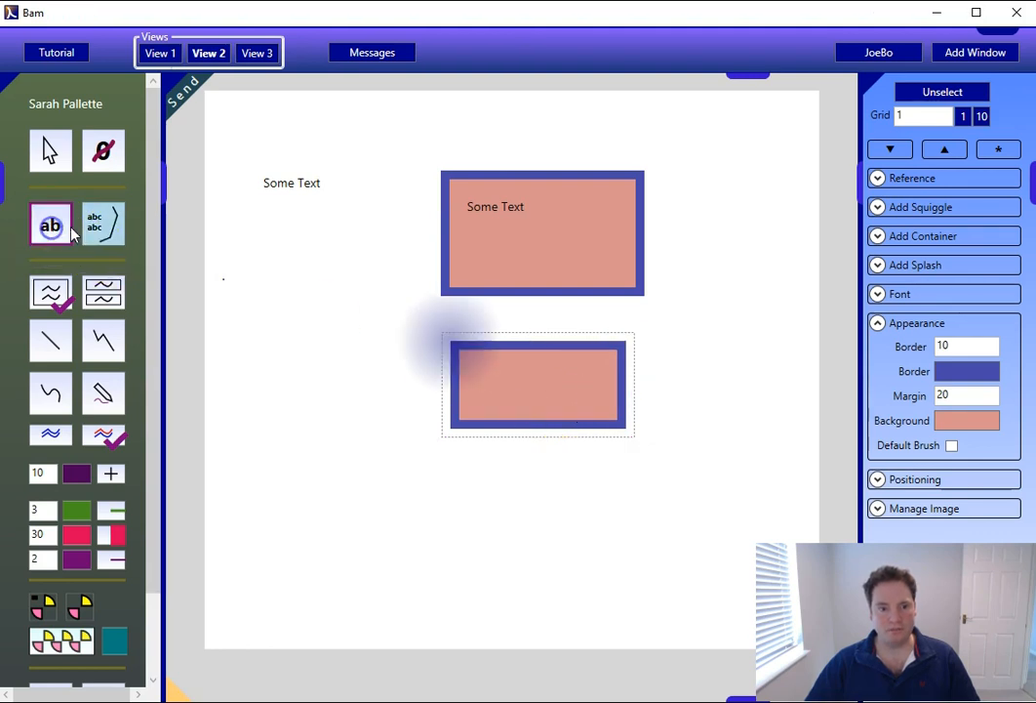
{"action": "left_click", "coordinate": [260, 240]}
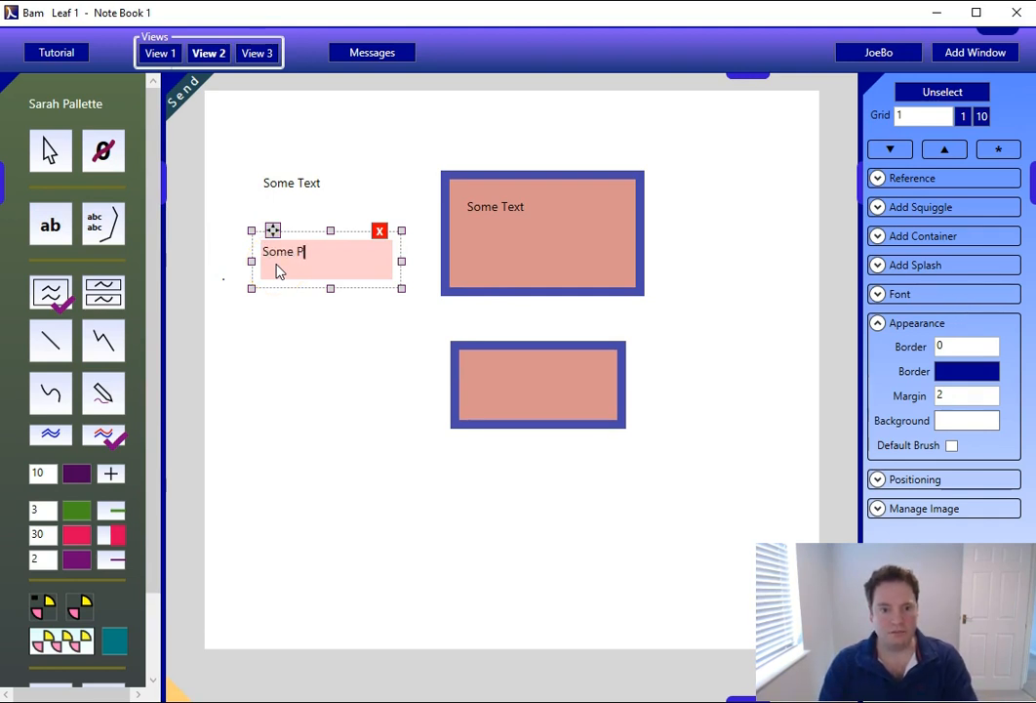
{"action": "left_click", "coordinate": [289, 255]}
{"action": "left_click", "coordinate": [294, 255]}
{"action": "left_click", "coordinate": [300, 296]}
{"action": "left_click", "coordinate": [303, 260]}
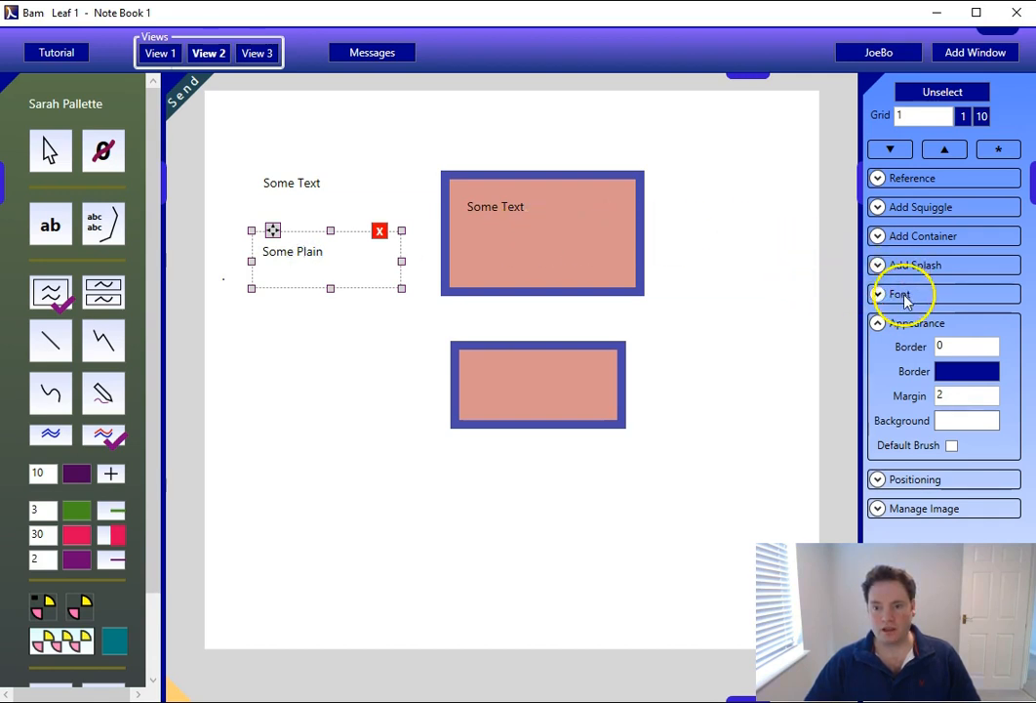
Set the border thickness of the "Some Plain" text panel to 3.
{"action": "left_click", "coordinate": [957, 348]}
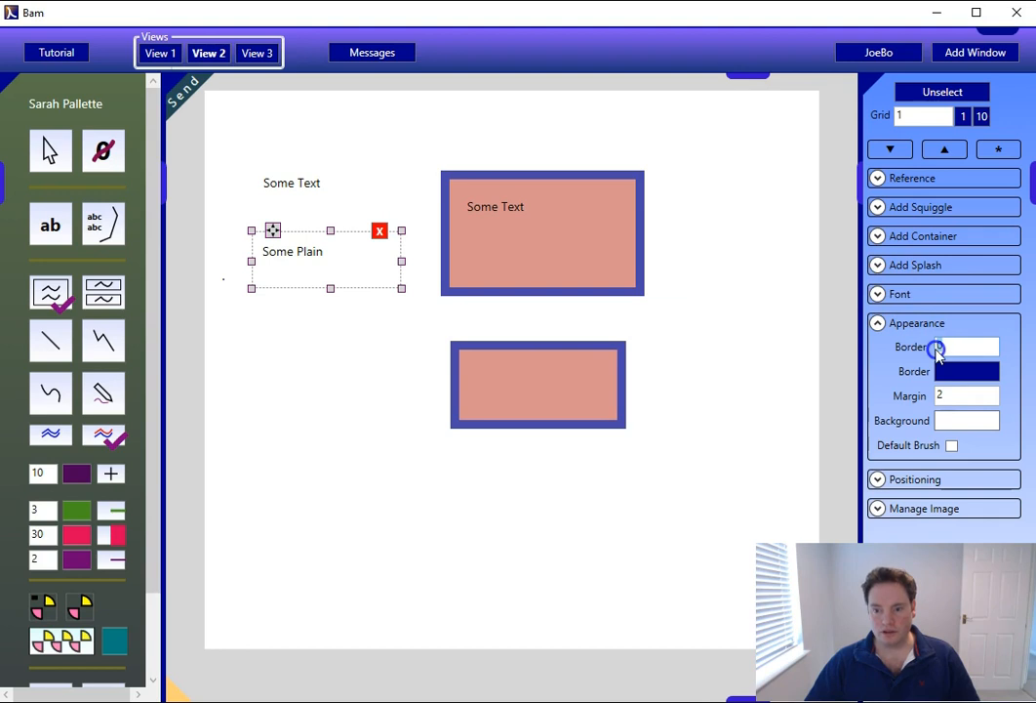
{"action": "double_click", "coordinate": [937, 352]}
{"action": "type", "text": "3"}
{"action": "key", "text": "Return"}
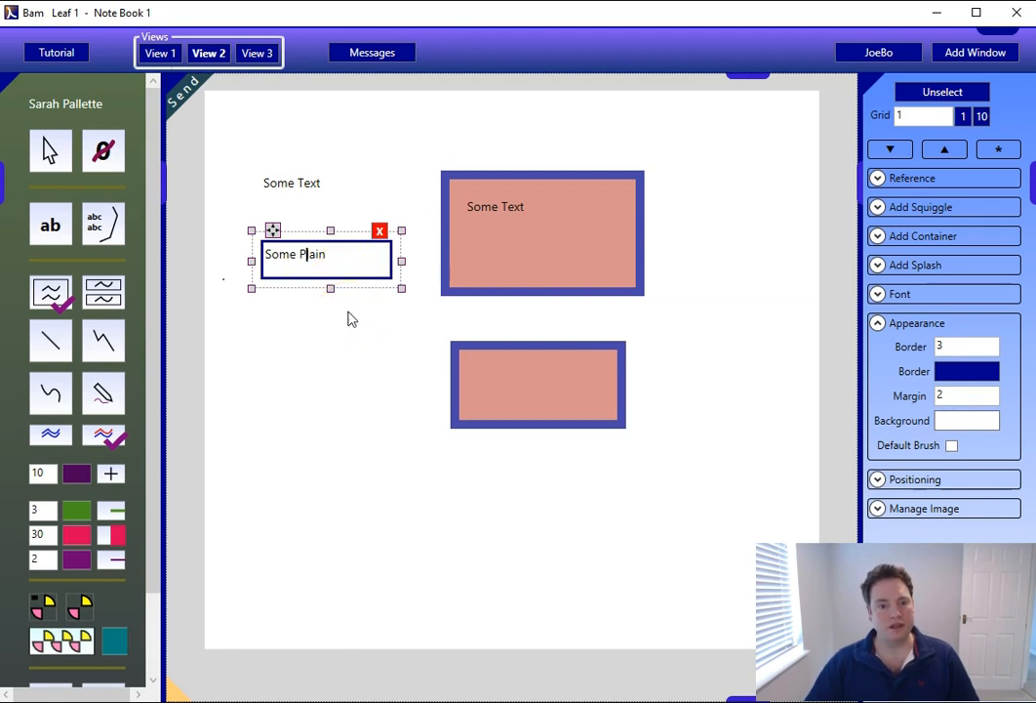
Add another, empty text panel below the "Some Plain" panel.
{"action": "left_click", "coordinate": [51, 224]}
{"action": "left_click_drag", "start_coordinate": [261, 312], "coordinate": [271, 335]}
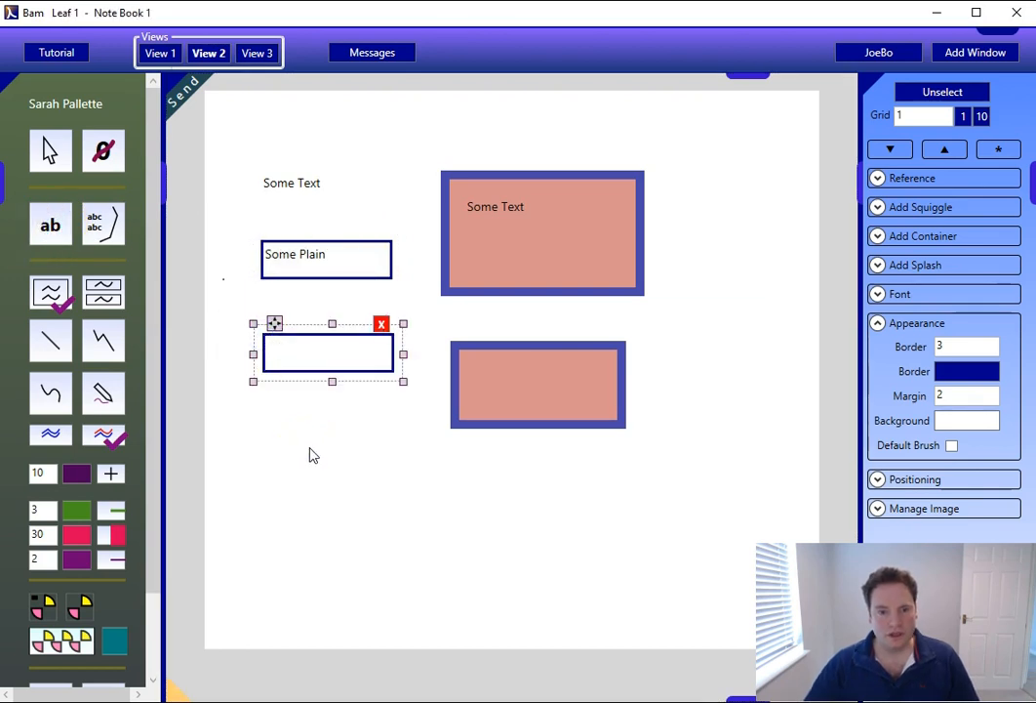
Delete the empty salmon panel below the one containing text.
{"action": "left_click", "coordinate": [571, 376]}
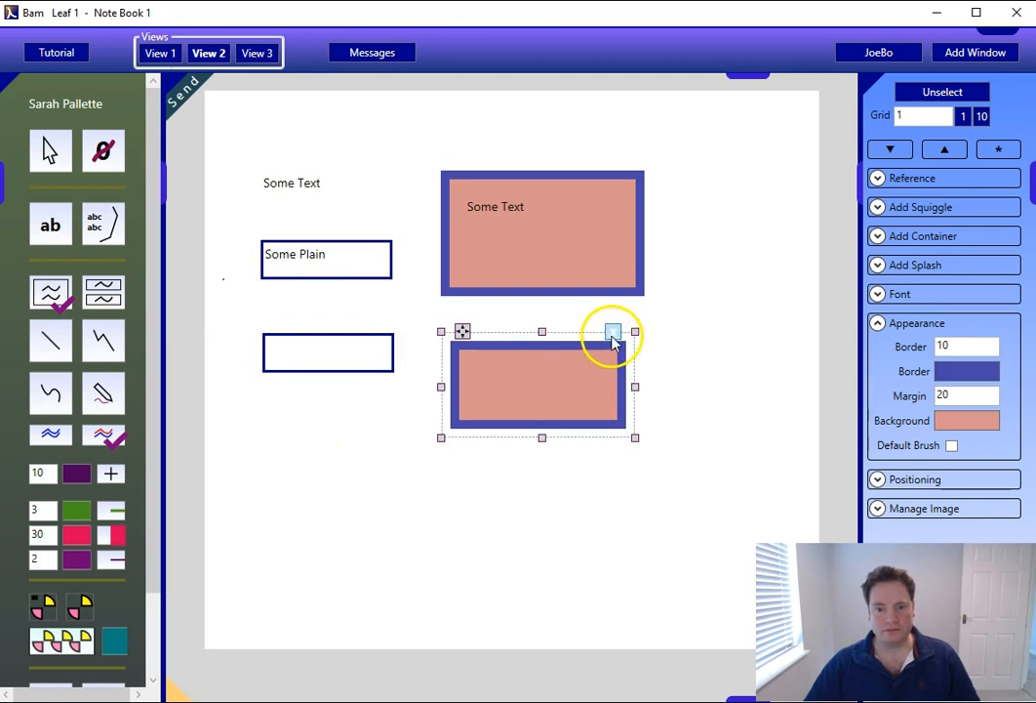
{"action": "left_click", "coordinate": [613, 335]}
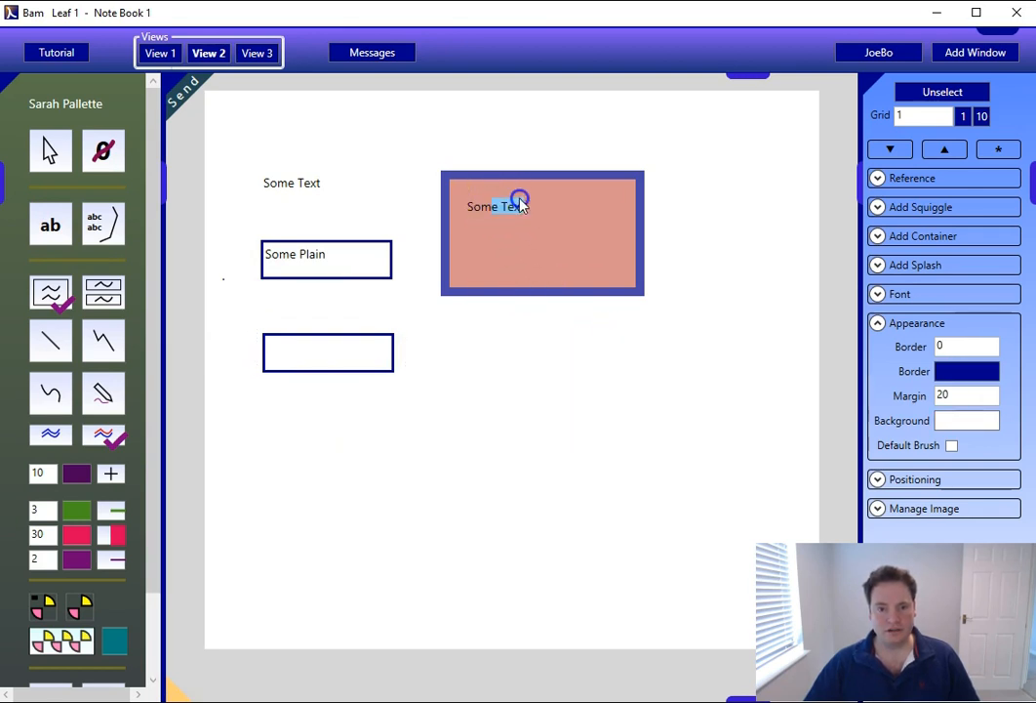
Move the salmon panel to the page's upper-right area and enlarge the empty bordered text panel down and to the right.
{"action": "left_click_drag", "start_coordinate": [507, 205], "coordinate": [527, 203]}
{"action": "left_click_drag", "start_coordinate": [452, 162], "coordinate": [579, 123]}
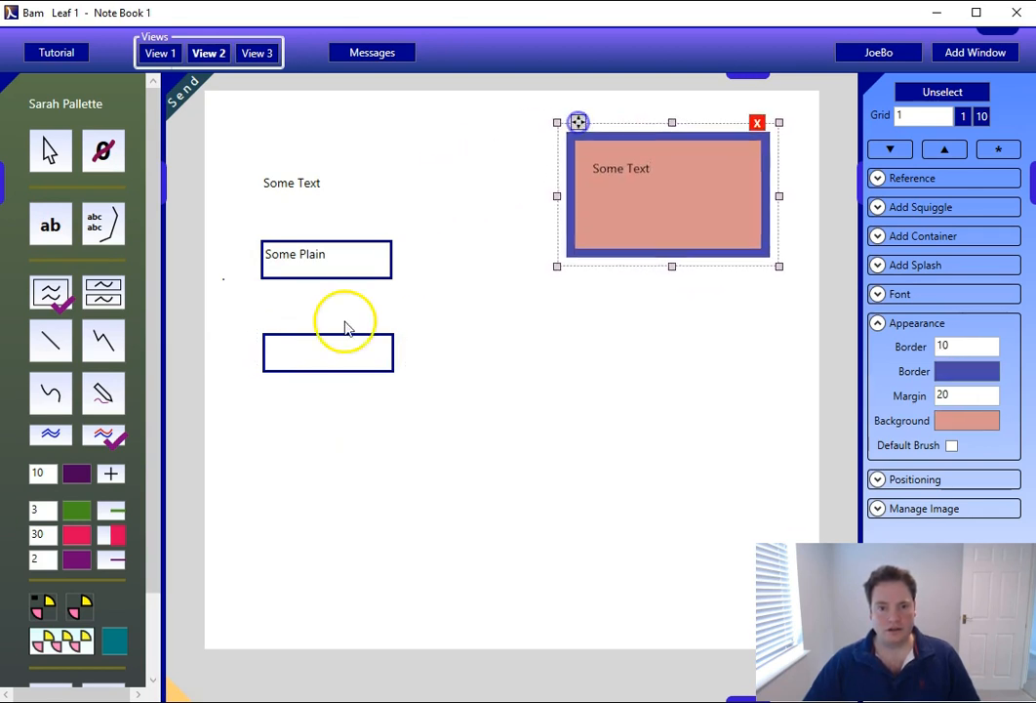
{"action": "left_click", "coordinate": [322, 363]}
{"action": "left_click_drag", "start_coordinate": [400, 381], "coordinate": [544, 519]}
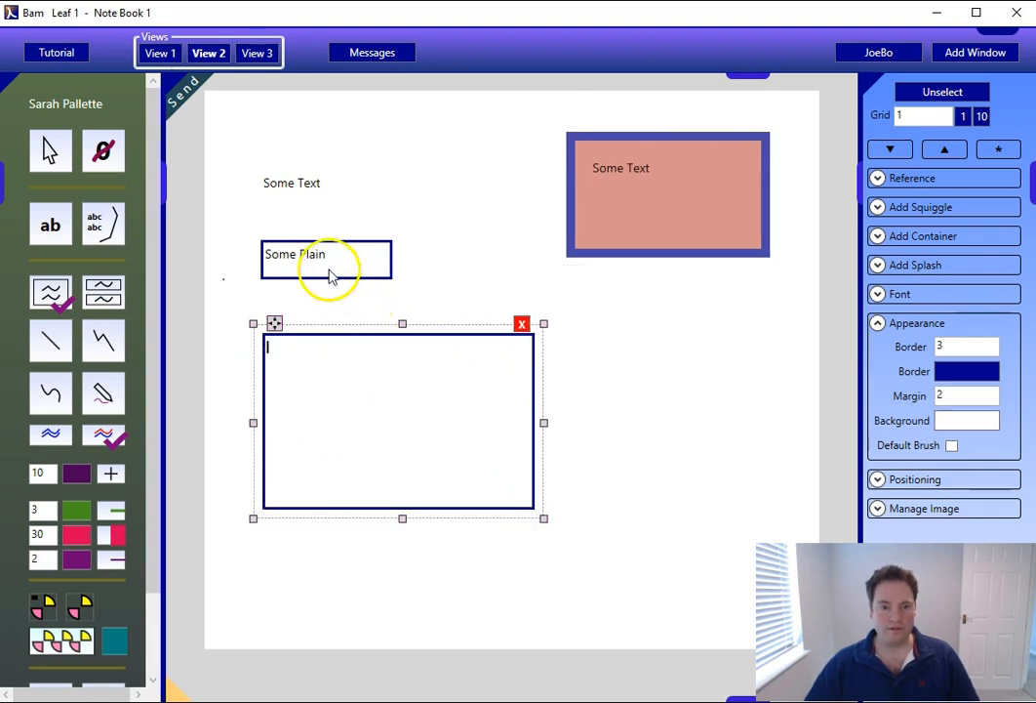
Place the "Some Plain" panel inside the large empty bordered panel and shift the large panel slightly right and up.
{"action": "left_click", "coordinate": [304, 256]}
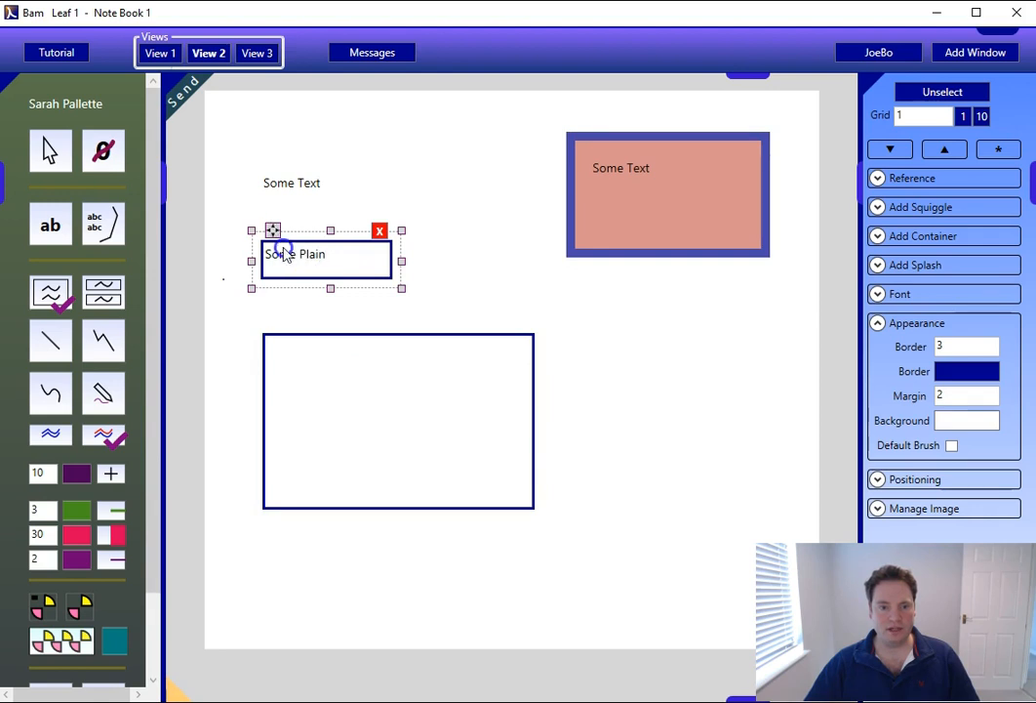
{"action": "left_click", "coordinate": [282, 225]}
{"action": "left_click", "coordinate": [296, 275]}
{"action": "left_click_drag", "start_coordinate": [273, 230], "coordinate": [321, 306]}
{"action": "left_click", "coordinate": [395, 463]}
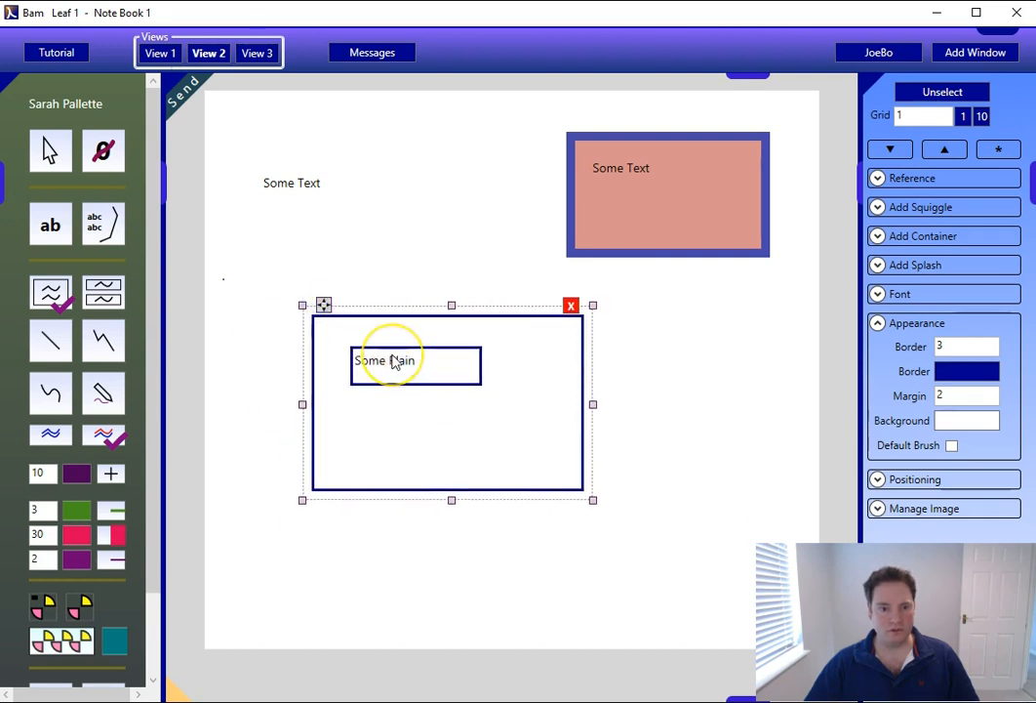
Draw a wavy freehand squiggle across the large bordered panel, below the "Some Plain" panel.
{"action": "left_click", "coordinate": [102, 392]}
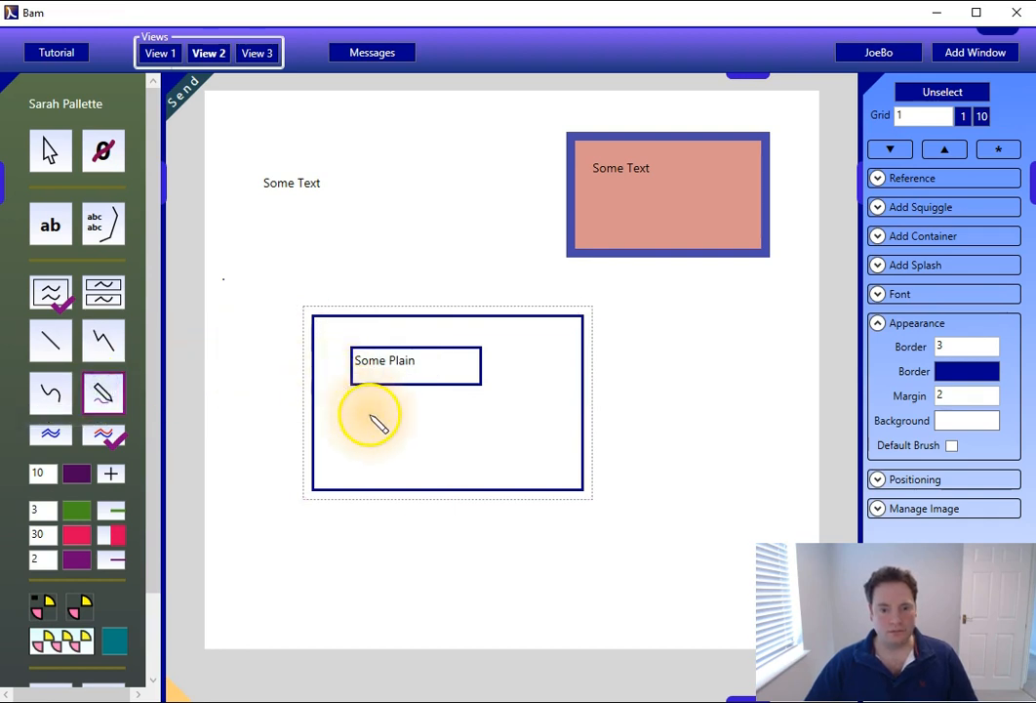
{"action": "left_click_drag", "start_coordinate": [366, 408], "coordinate": [346, 430]}
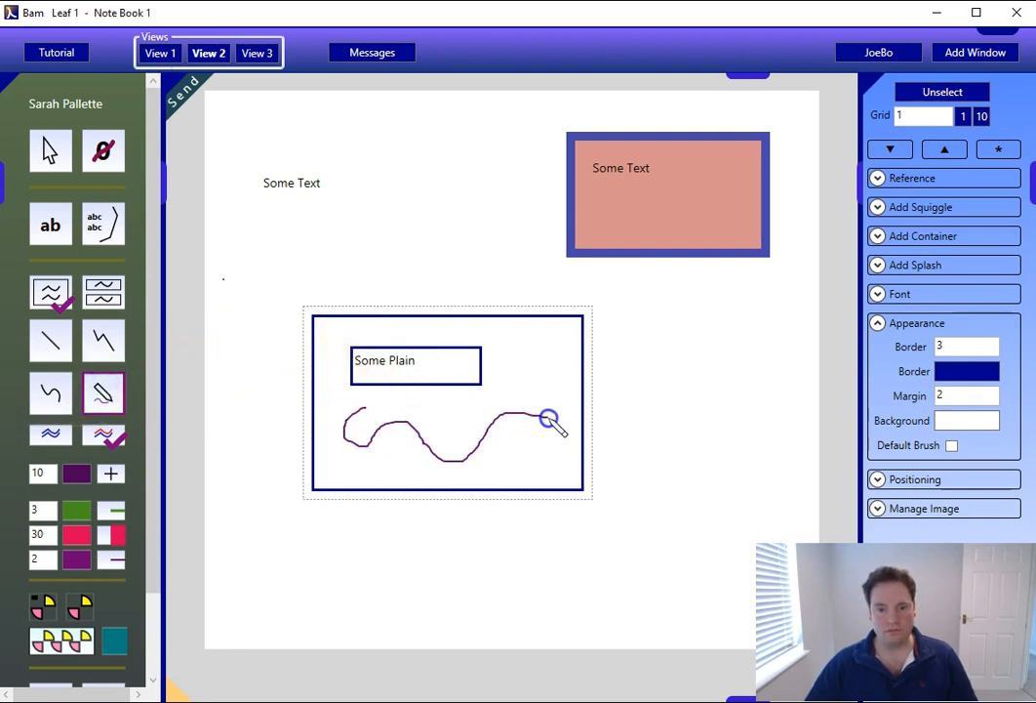
{"action": "left_click_drag", "start_coordinate": [548, 416], "coordinate": [552, 418]}
{"action": "left_click", "coordinate": [518, 353]}
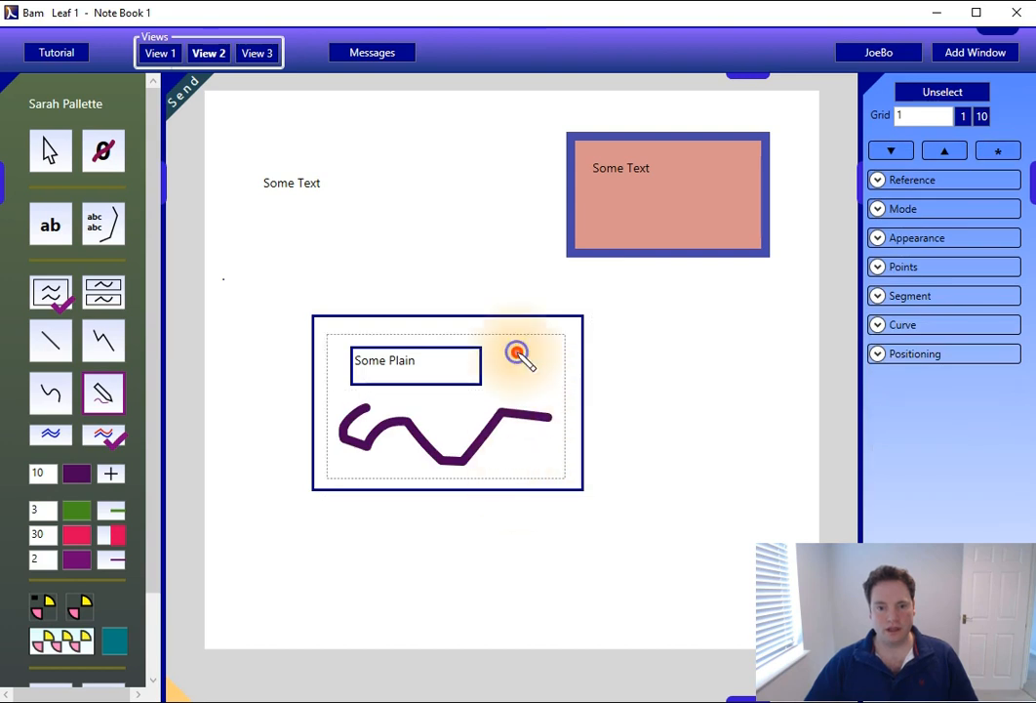
{"action": "left_click", "coordinate": [511, 329]}
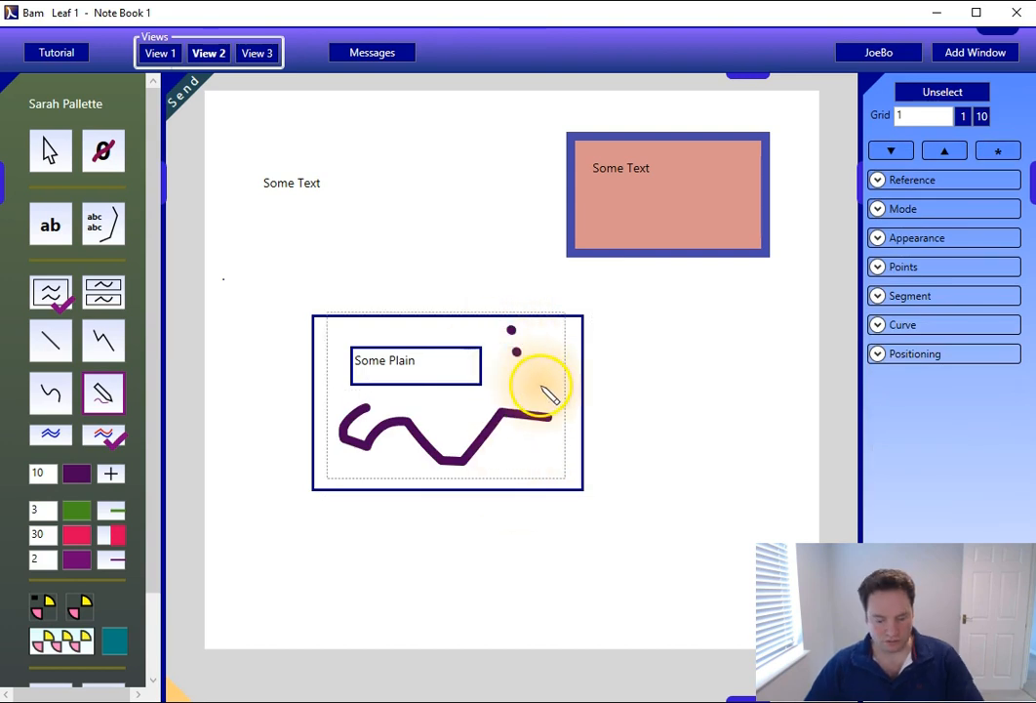
{"action": "key", "text": "ctrl+z"}
{"action": "key", "text": "ctrl+z"}
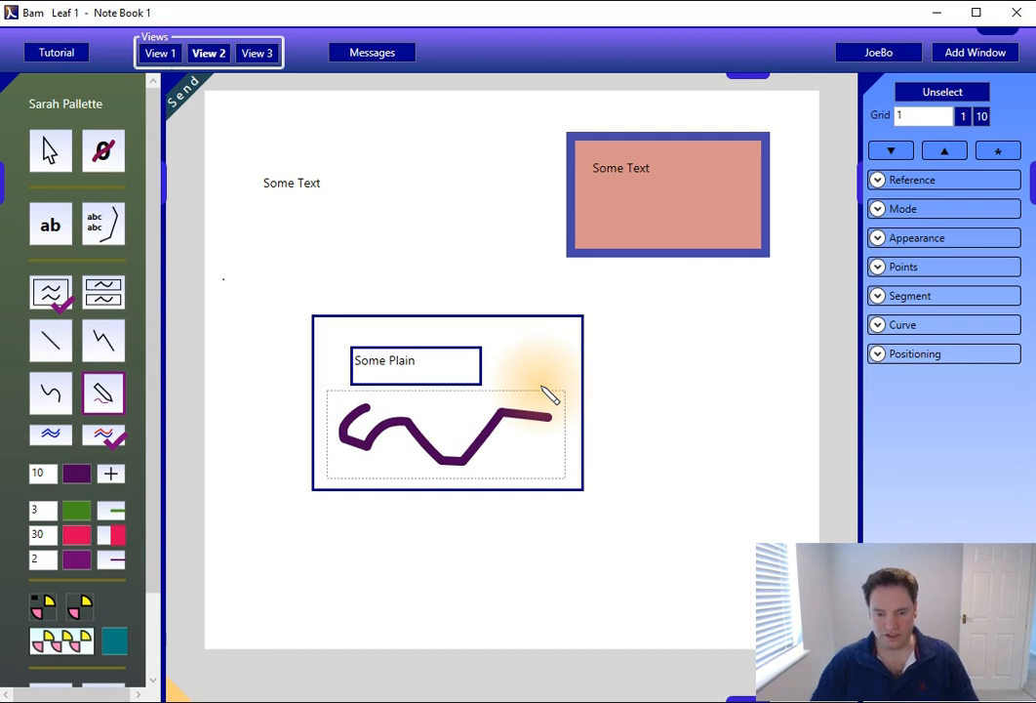
Move the large bordered panel with its nested panel and squiggle to the lower-left area of the page.
{"action": "left_click", "coordinate": [549, 394]}
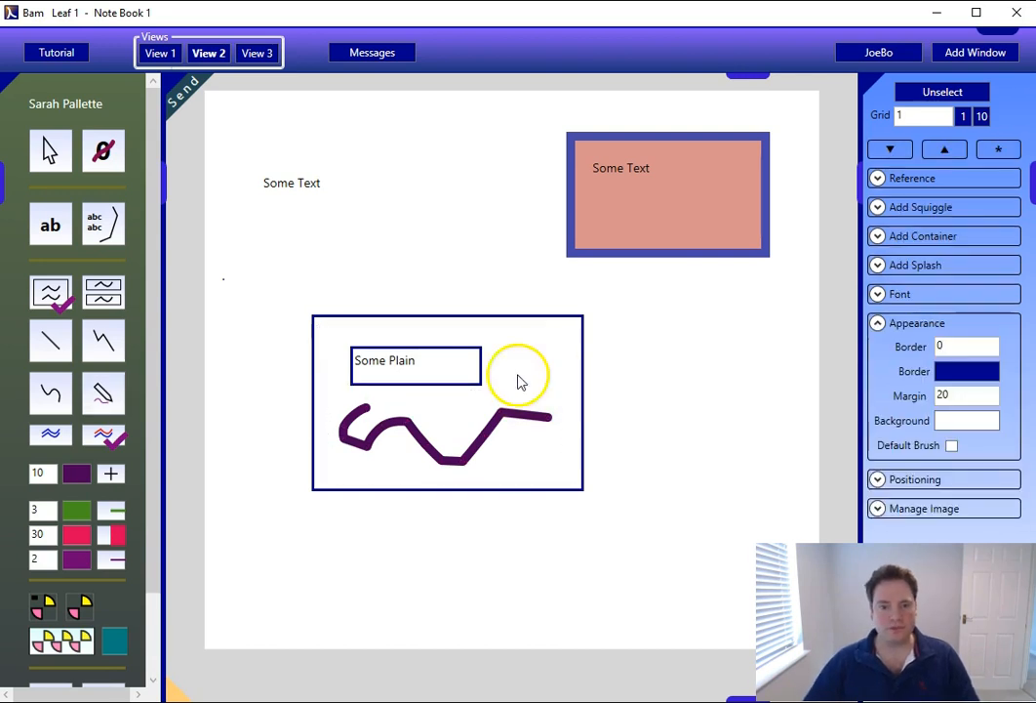
{"action": "left_click", "coordinate": [426, 327]}
{"action": "left_click_drag", "start_coordinate": [325, 306], "coordinate": [269, 425]}
Move the salmon "Some Text" panel to the left and enlarge it down and to the right.
{"action": "left_click", "coordinate": [682, 196]}
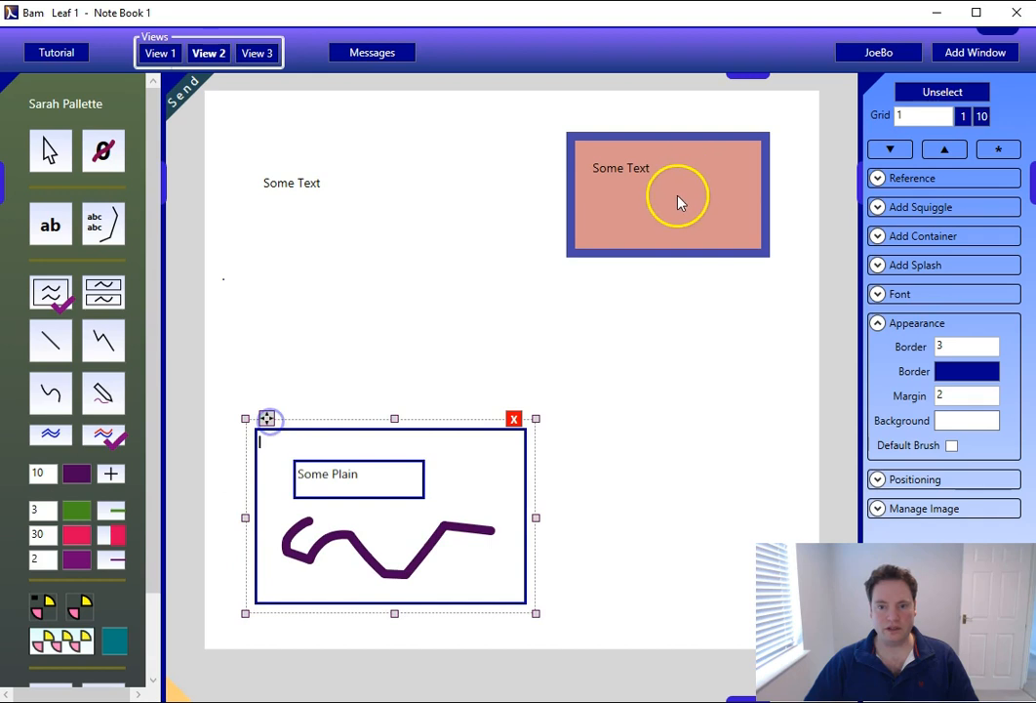
{"action": "left_click_drag", "start_coordinate": [577, 122], "coordinate": [468, 116]}
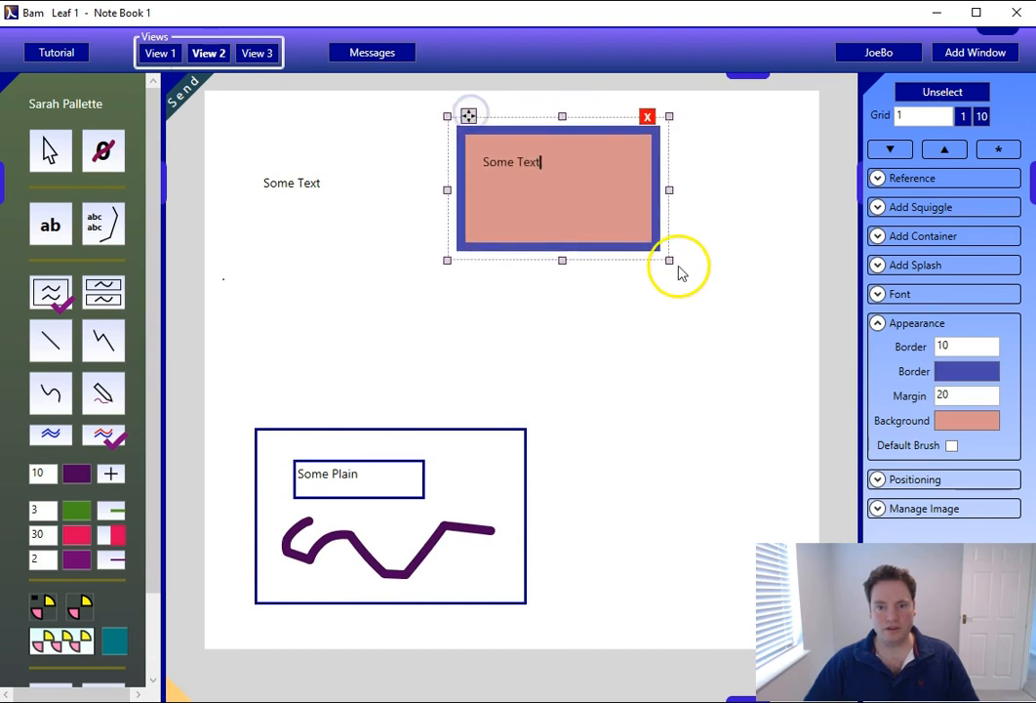
{"action": "left_click_drag", "start_coordinate": [670, 262], "coordinate": [768, 379]}
Shift the bordered panel holding the squiggle to the right, beneath the salmon panel, and make its background transparent.
{"action": "left_click", "coordinate": [430, 433]}
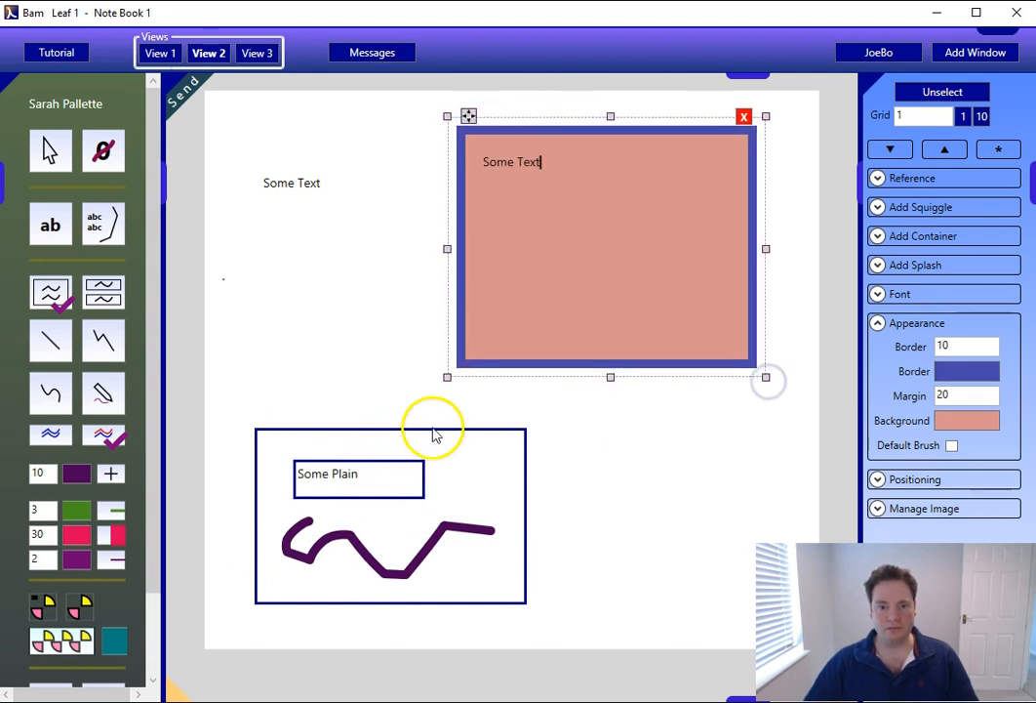
{"action": "left_click_drag", "start_coordinate": [267, 418], "coordinate": [339, 418]}
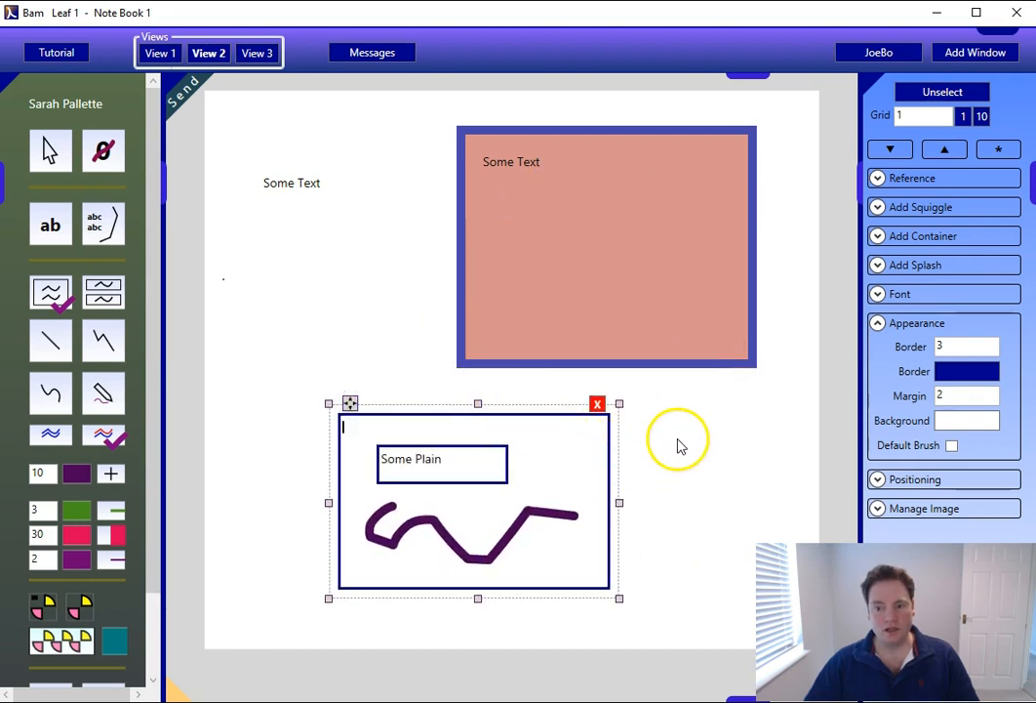
{"action": "left_click", "coordinate": [945, 422]}
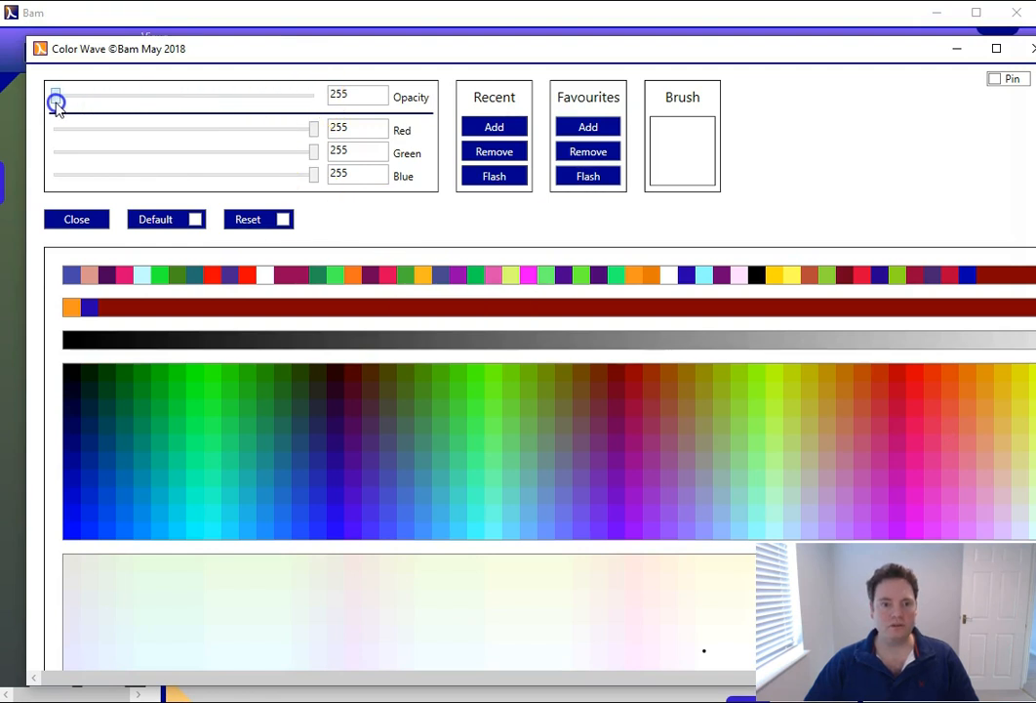
{"action": "left_click_drag", "start_coordinate": [56, 102], "coordinate": [55, 101]}
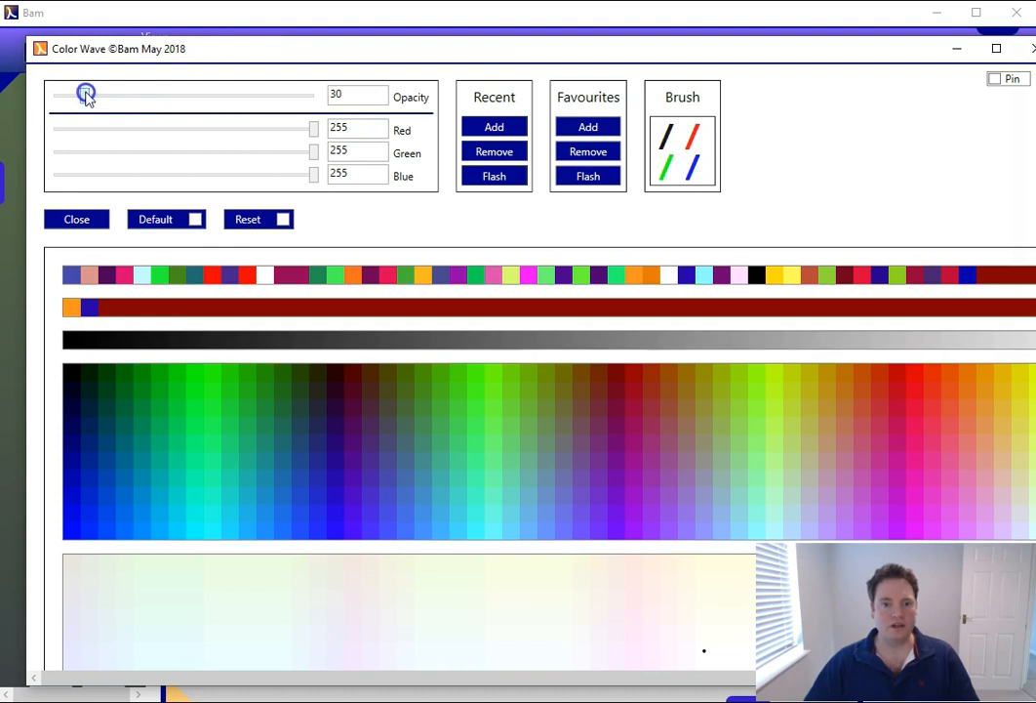
{"action": "left_click", "coordinate": [959, 49]}
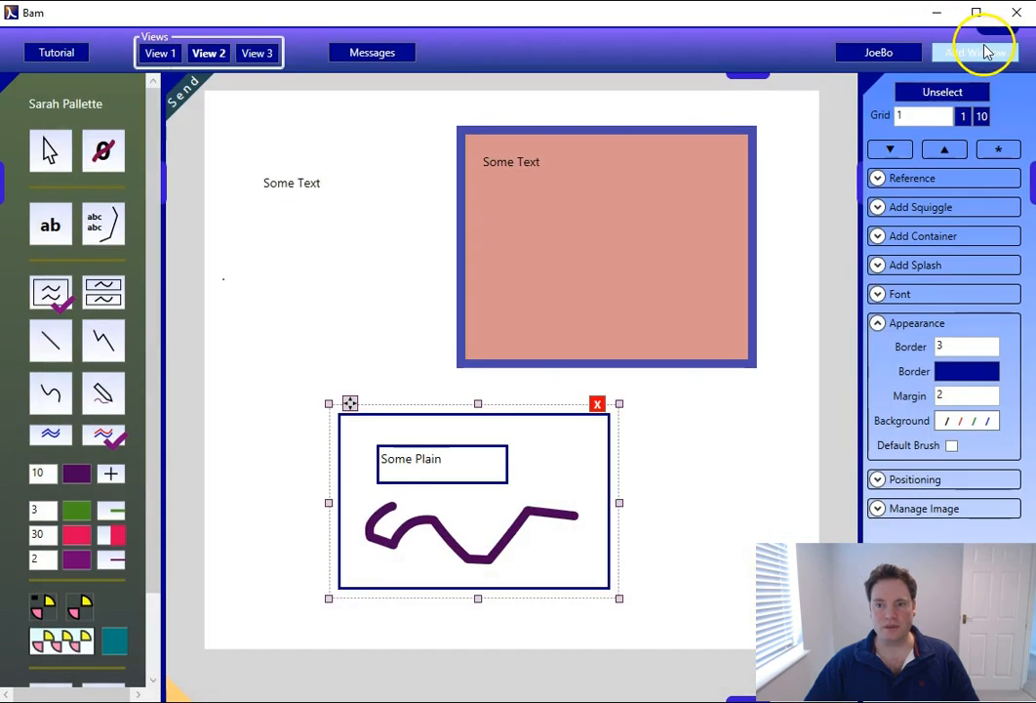
Lay the transparent bordered panel over the salmon panel to check how its background shows through.
{"action": "mouse_move", "coordinate": [350, 404]}
{"action": "left_mouse_down"}
{"action": "mouse_move", "coordinate": [474, 241]}
{"action": "mouse_move", "coordinate": [495, 136]}
{"action": "mouse_move", "coordinate": [253, 147]}
{"action": "mouse_move", "coordinate": [247, 134]}
{"action": "mouse_move", "coordinate": [421, 172]}
{"action": "mouse_move", "coordinate": [486, 172]}
{"action": "left_mouse_up"}
{"action": "left_click", "coordinate": [329, 356]}
{"action": "left_click", "coordinate": [493, 204]}
Move the transparent bordered panel back below the salmon panel and enlarge it to the right and down.
{"action": "mouse_move", "coordinate": [484, 170]}
{"action": "left_mouse_down"}
{"action": "mouse_move", "coordinate": [304, 359]}
{"action": "mouse_move", "coordinate": [319, 391]}
{"action": "left_mouse_up"}
{"action": "mouse_move", "coordinate": [587, 587]}
{"action": "left_mouse_down"}
{"action": "mouse_move", "coordinate": [678, 641]}
{"action": "mouse_move", "coordinate": [719, 587]}
{"action": "mouse_move", "coordinate": [662, 627]}
{"action": "mouse_move", "coordinate": [648, 604]}
{"action": "left_mouse_up"}
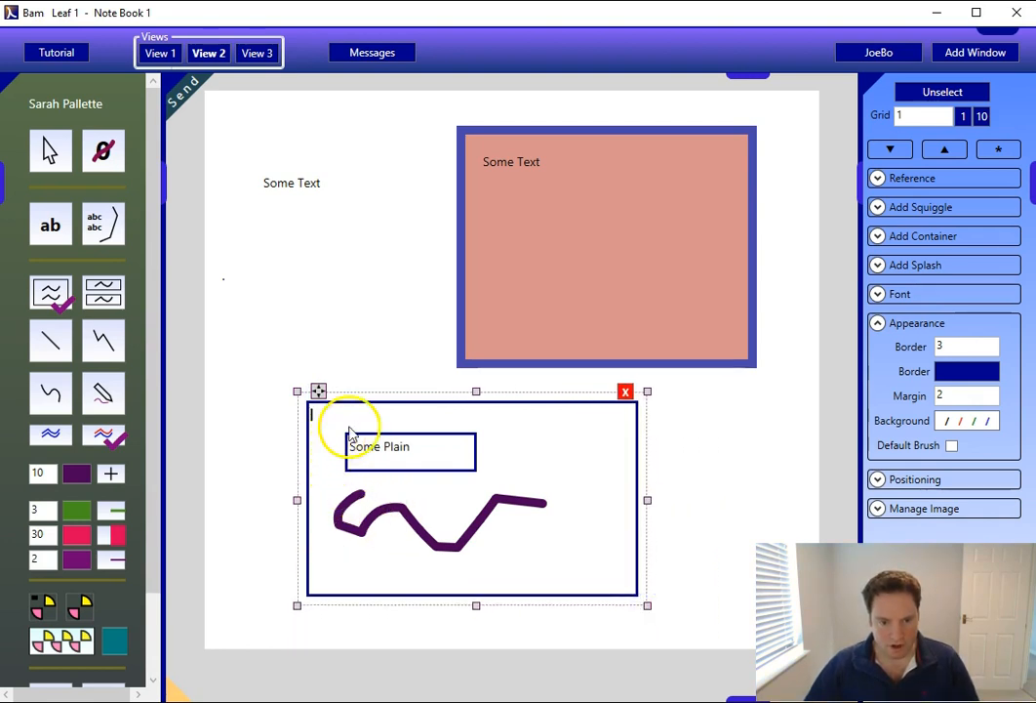
Enter "Some Text" and three spaced "f" lines in the bordered panel, and nudge its squiggle slightly up and left.
{"action": "type", "text": "Some Text"}
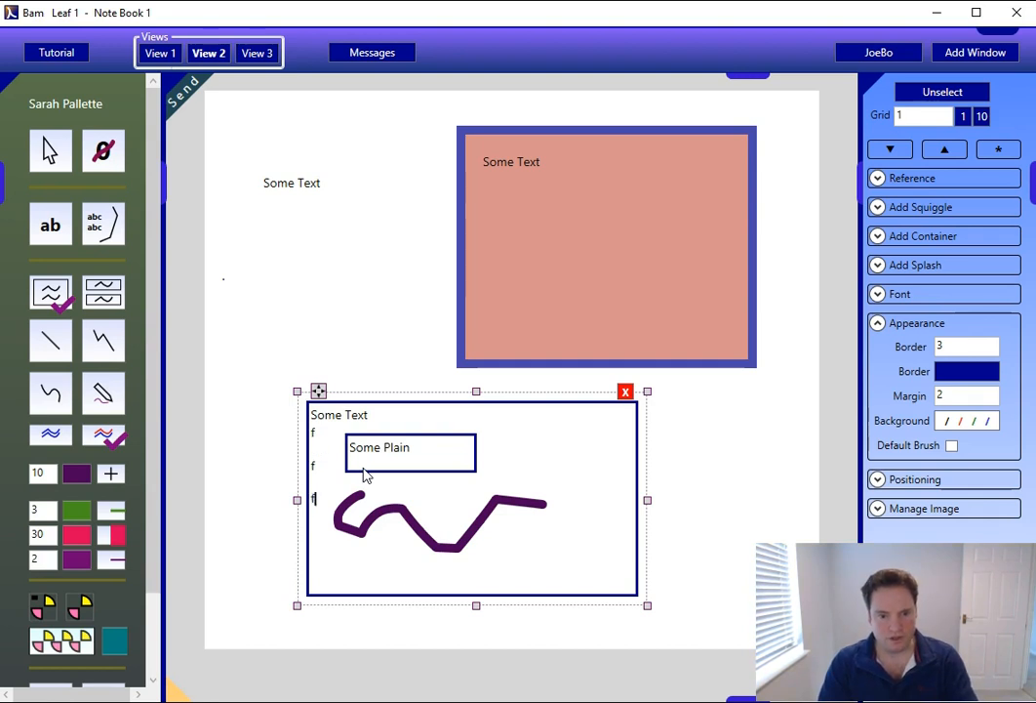
{"action": "left_click", "coordinate": [390, 511]}
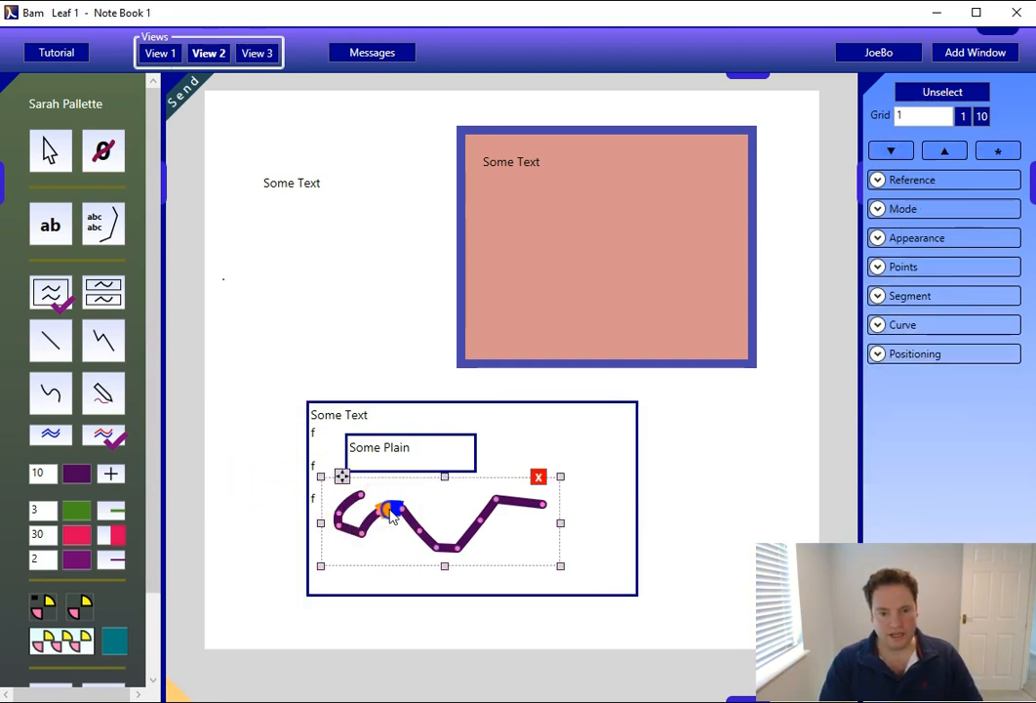
{"action": "mouse_move", "coordinate": [345, 480]}
{"action": "left_mouse_down"}
{"action": "mouse_move", "coordinate": [362, 466]}
{"action": "mouse_move", "coordinate": [340, 476]}
{"action": "left_mouse_up"}
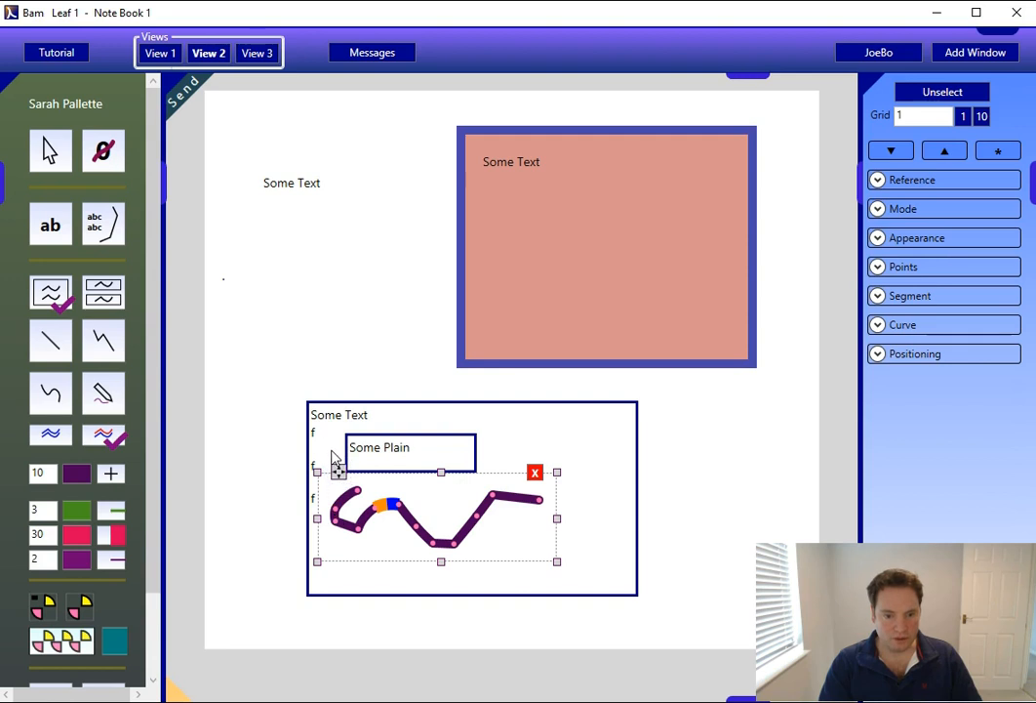
Insert two line breaks before the second "f" line in the bordered panel's text.
{"action": "left_click", "coordinate": [328, 472]}
{"action": "mouse_move", "coordinate": [320, 478]}
{"action": "left_mouse_down"}
{"action": "mouse_move", "coordinate": [343, 502]}
{"action": "mouse_move", "coordinate": [331, 466]}
{"action": "left_mouse_up"}
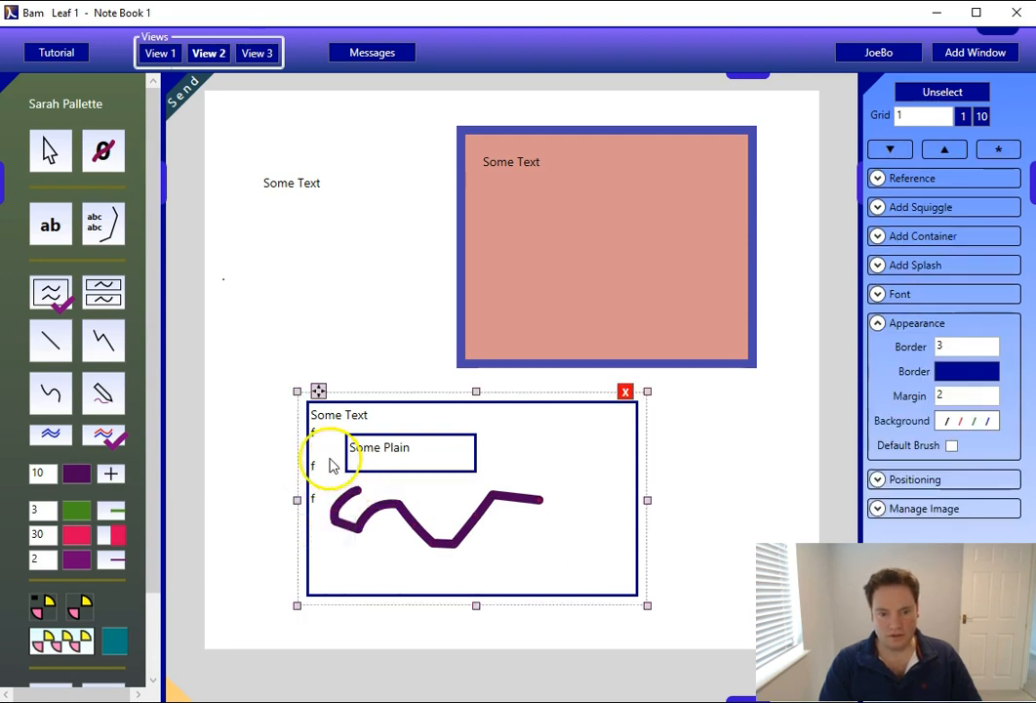
{"action": "key", "text": "Return"}
{"action": "key", "text": "Return"}
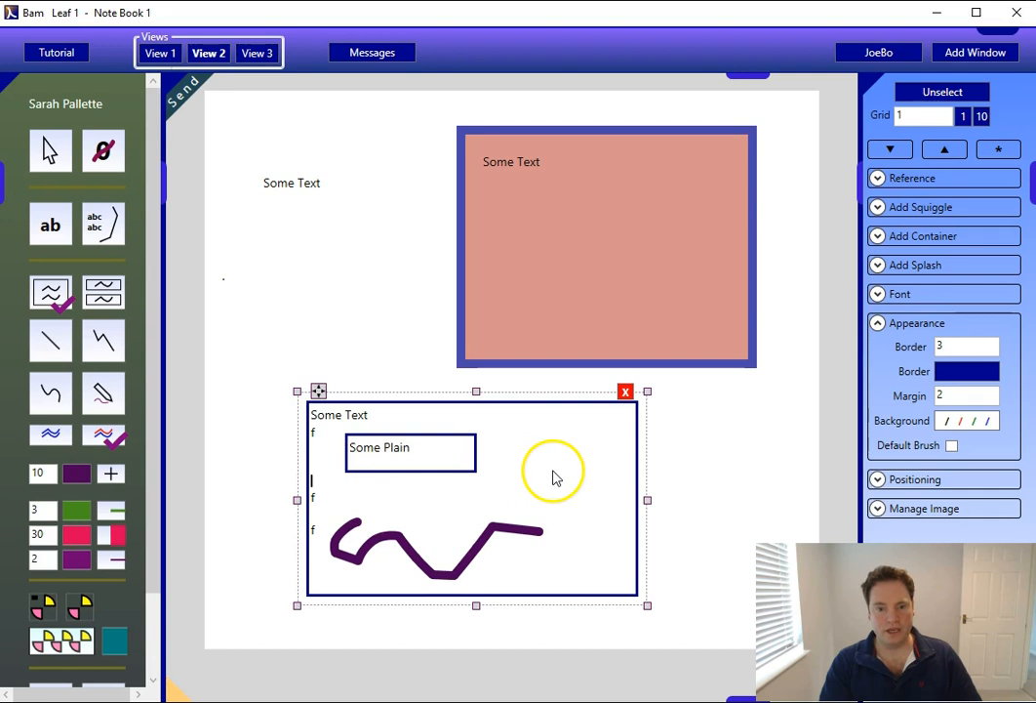
Delete the bordered panel with all its contents and undo the deletion.
{"action": "left_click", "coordinate": [626, 392]}
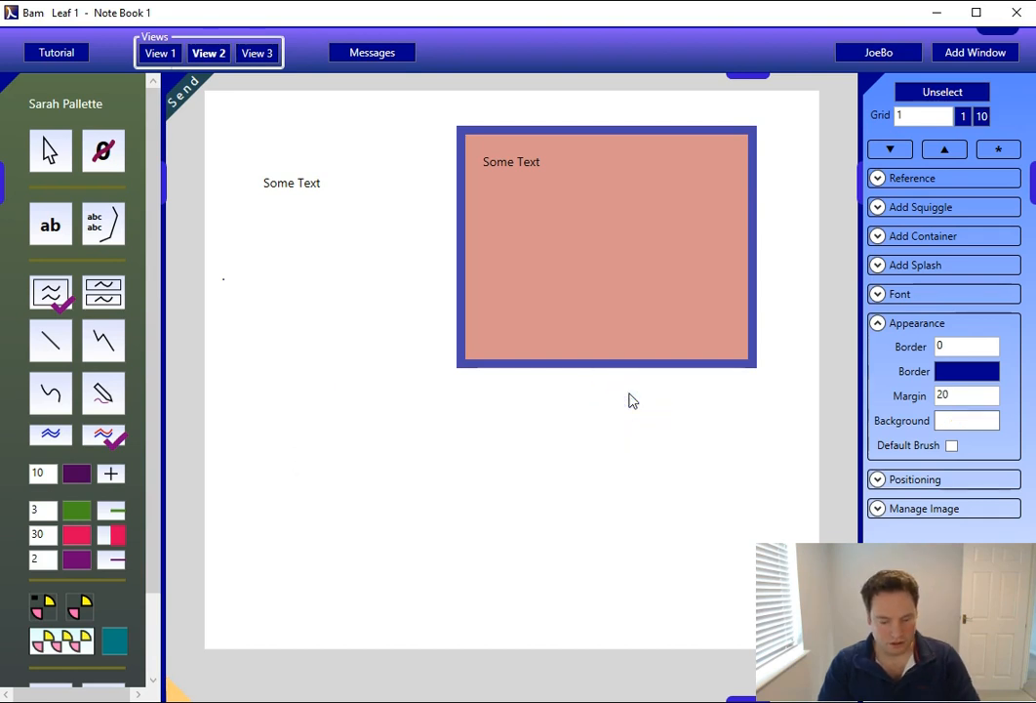
{"action": "key", "text": "ctrl+z"}
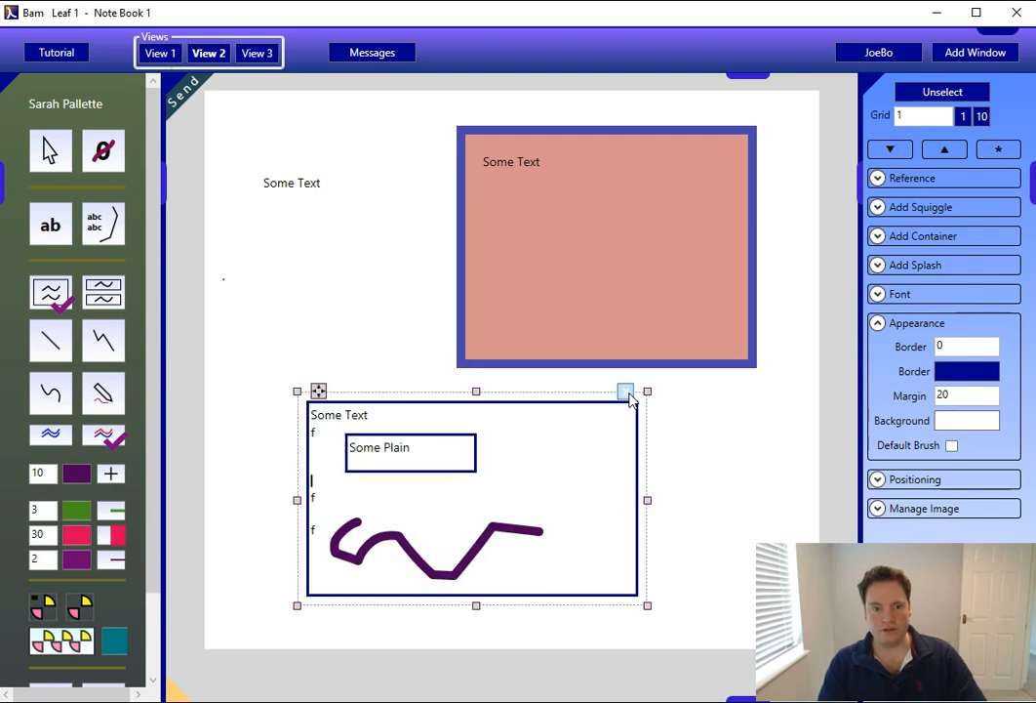
{"action": "left_click", "coordinate": [241, 126]}
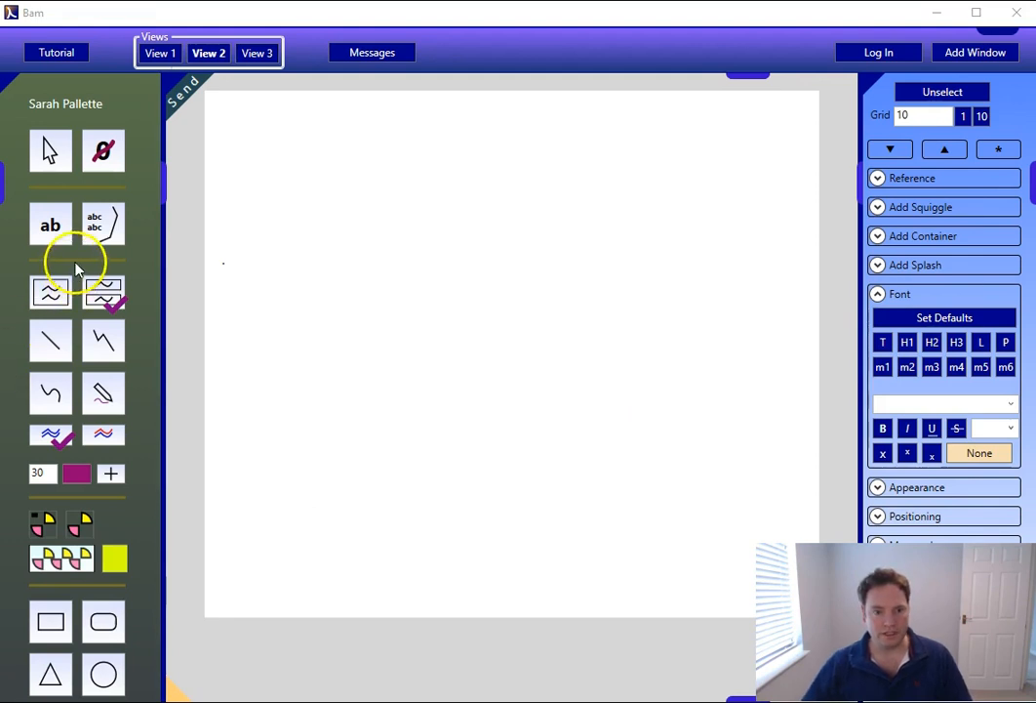
Add a bordered panel containing "Hi" in the upper-left area of the blank page and narrow it slightly.
{"action": "left_click", "coordinate": [102, 224]}
{"action": "left_click", "coordinate": [300, 220]}
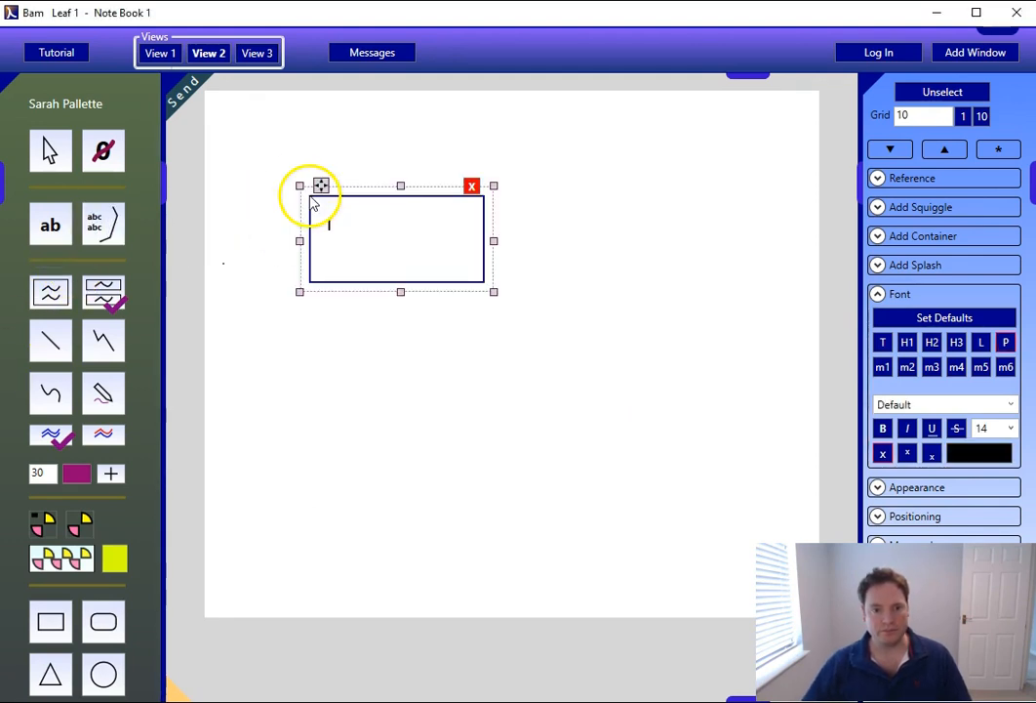
{"action": "mouse_move", "coordinate": [493, 293]}
{"action": "left_mouse_down"}
{"action": "mouse_move", "coordinate": [532, 307]}
{"action": "mouse_move", "coordinate": [477, 297]}
{"action": "left_mouse_up"}
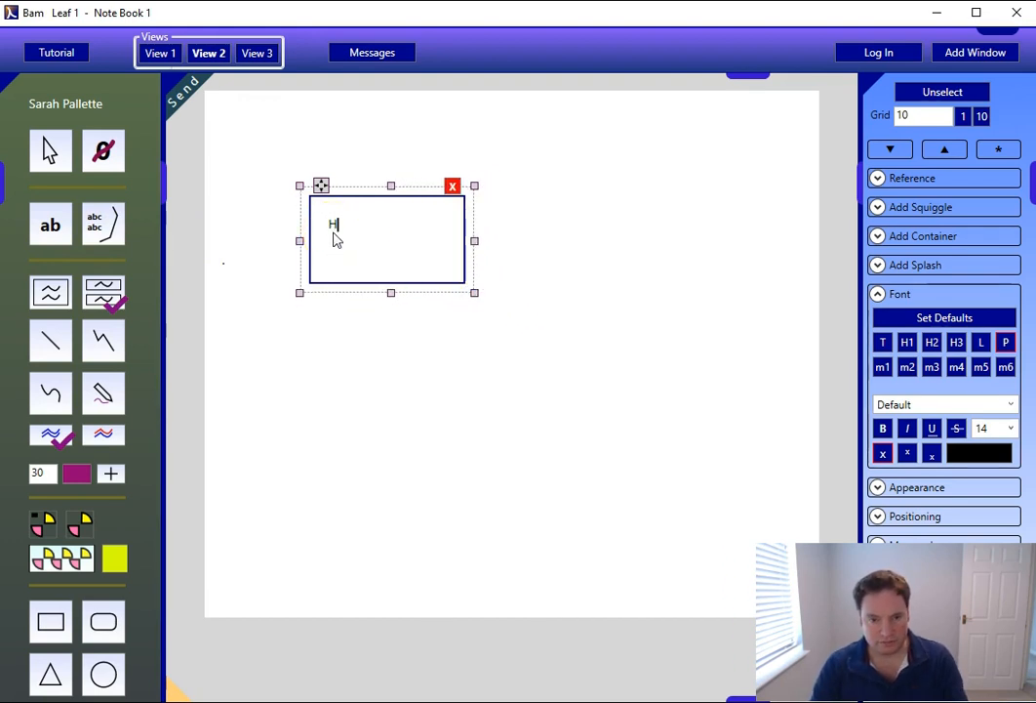
Draw a thick purple freehand squiggle inside the "Hi" panel.
{"action": "left_click", "coordinate": [104, 393]}
{"action": "left_click_drag", "start_coordinate": [337, 261], "coordinate": [418, 231]}
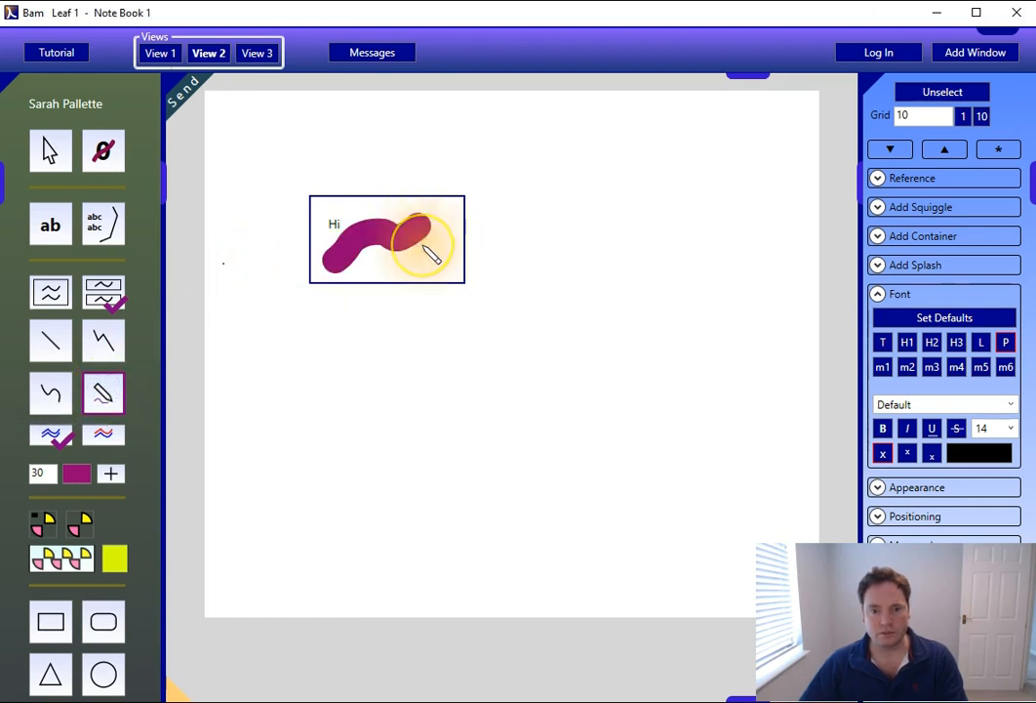
Duplicate the "Hi" panel with its squiggle and place the copy directly below the original.
{"action": "left_click", "coordinate": [368, 204]}
{"action": "mouse_move", "coordinate": [321, 190]}
{"action": "left_mouse_down"}
{"action": "mouse_move", "coordinate": [329, 209]}
{"action": "mouse_move", "coordinate": [318, 186]}
{"action": "left_mouse_up"}
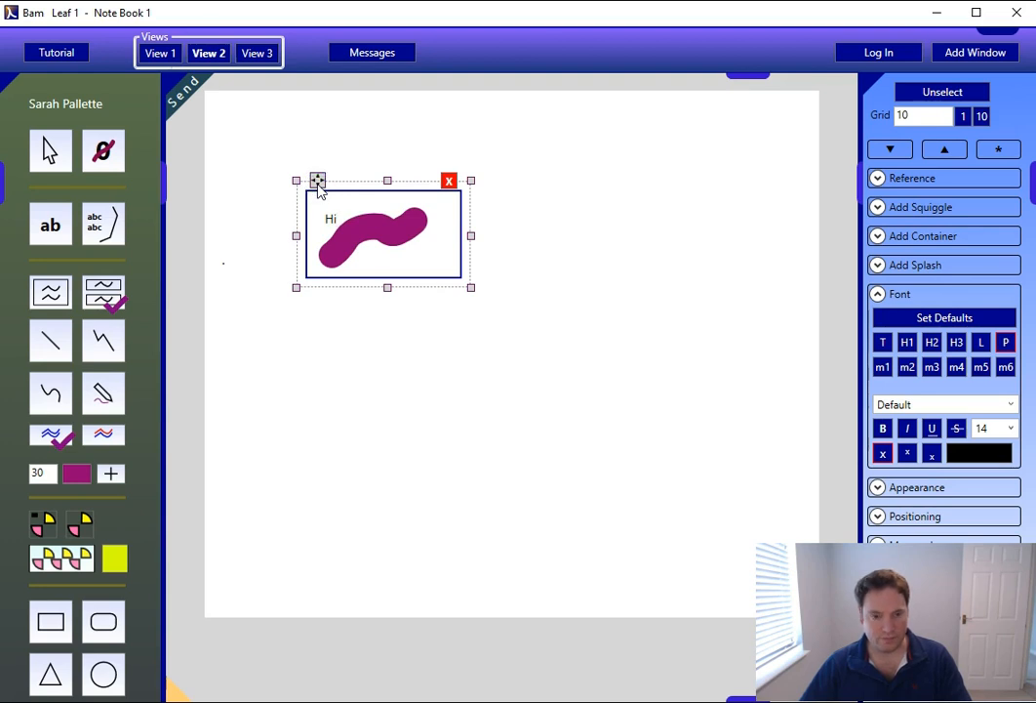
{"action": "left_click_drag", "start_coordinate": [319, 186], "coordinate": [321, 310]}
{"action": "left_click", "coordinate": [545, 248]}
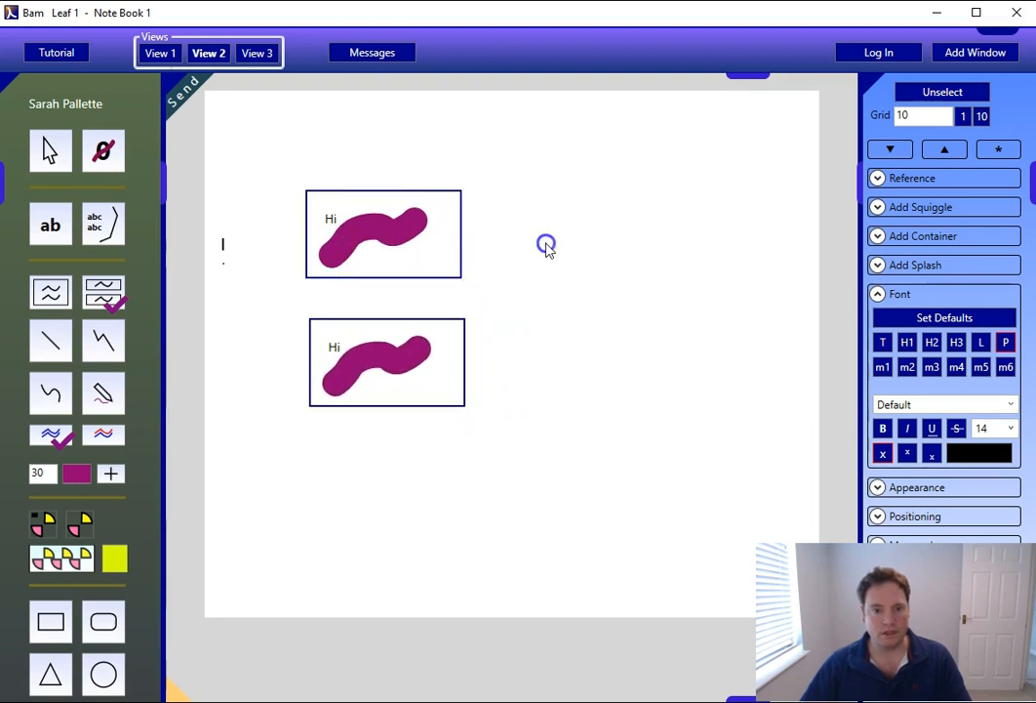
Add another bordered panel to the right of the "Hi" panels and enlarge it enough to hold both.
{"action": "left_click", "coordinate": [104, 224]}
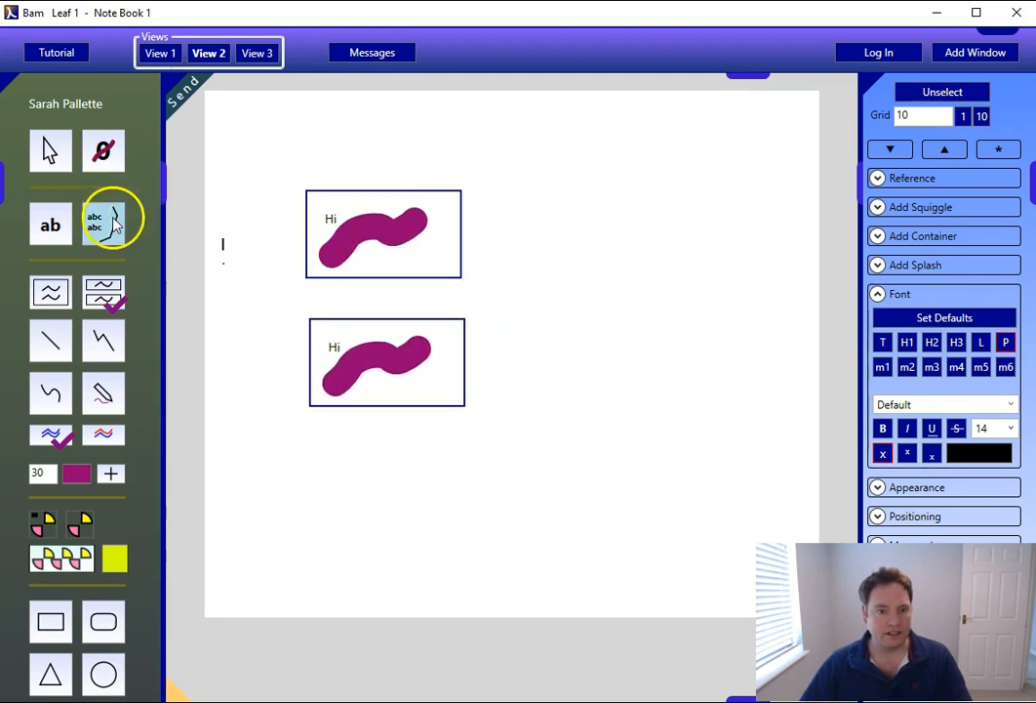
{"action": "left_click", "coordinate": [518, 162]}
{"action": "left_click_drag", "start_coordinate": [705, 255], "coordinate": [786, 418]}
Move both "Hi" panels into the large empty panel, stacked one above the other.
{"action": "left_click", "coordinate": [345, 193]}
{"action": "left_click_drag", "start_coordinate": [318, 179], "coordinate": [552, 171]}
{"action": "left_click", "coordinate": [355, 320]}
{"action": "left_click_drag", "start_coordinate": [321, 309], "coordinate": [557, 279]}
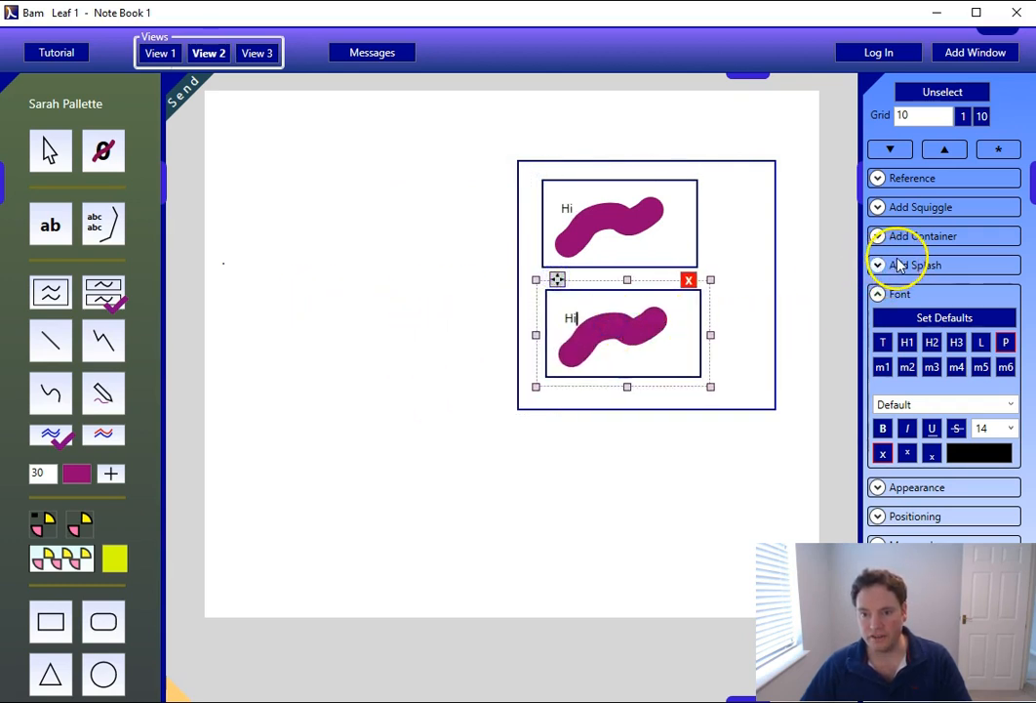
Set the thickness of the squiggle in the lower "Hi" panel to 5.
{"action": "left_click", "coordinate": [655, 323]}
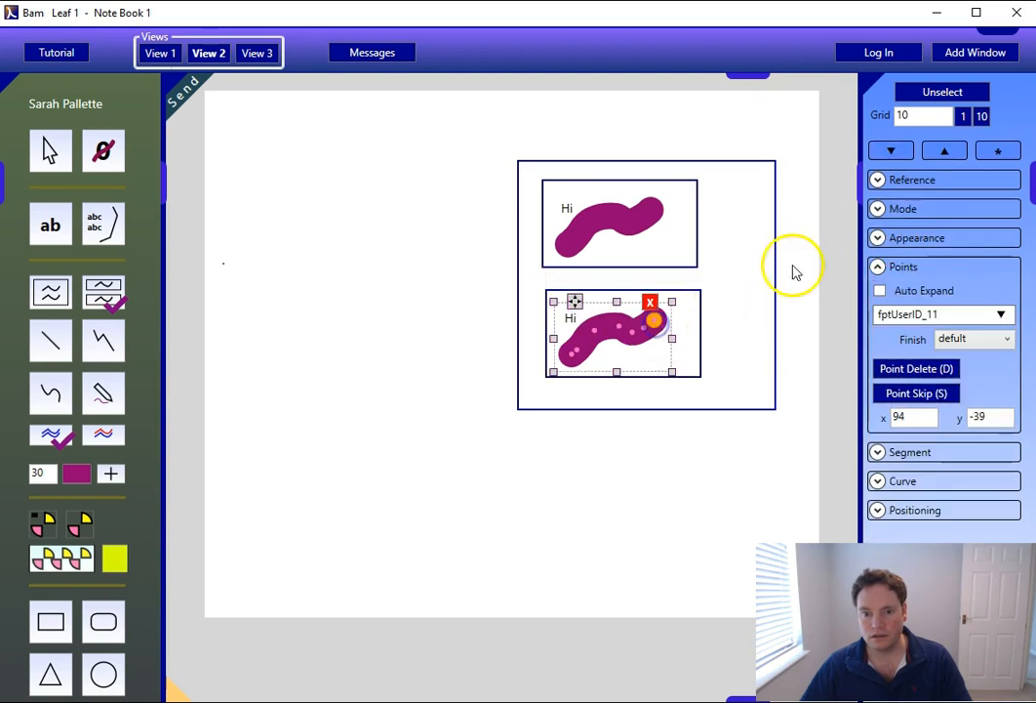
{"action": "left_click", "coordinate": [918, 238]}
{"action": "left_click", "coordinate": [945, 260]}
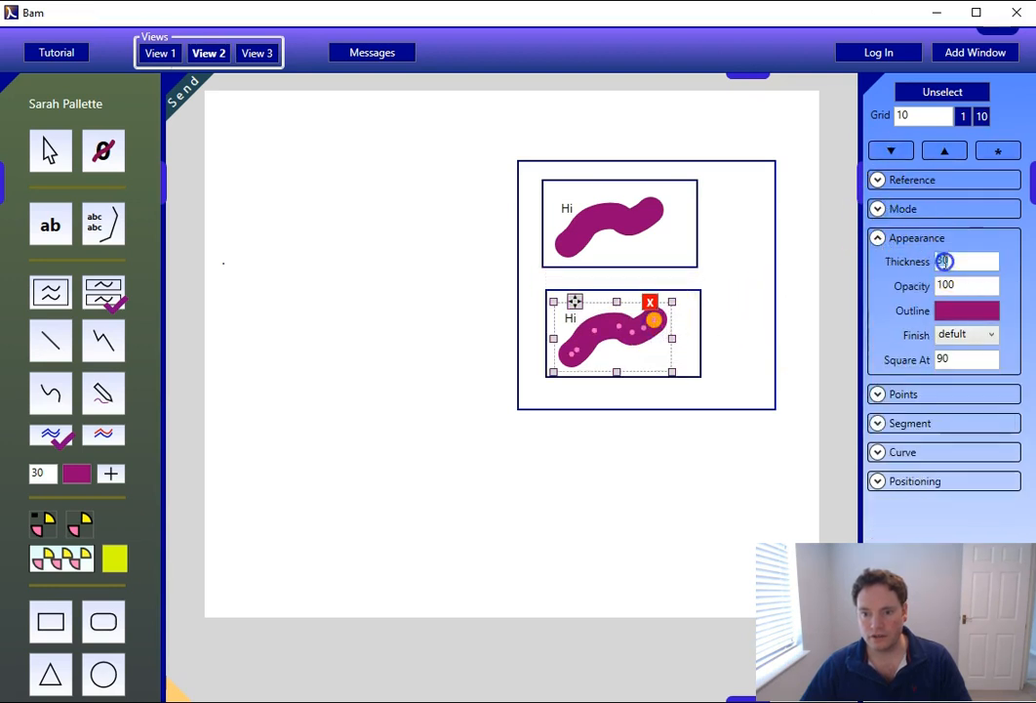
{"action": "type", "text": "5"}
{"action": "key", "text": "Return"}
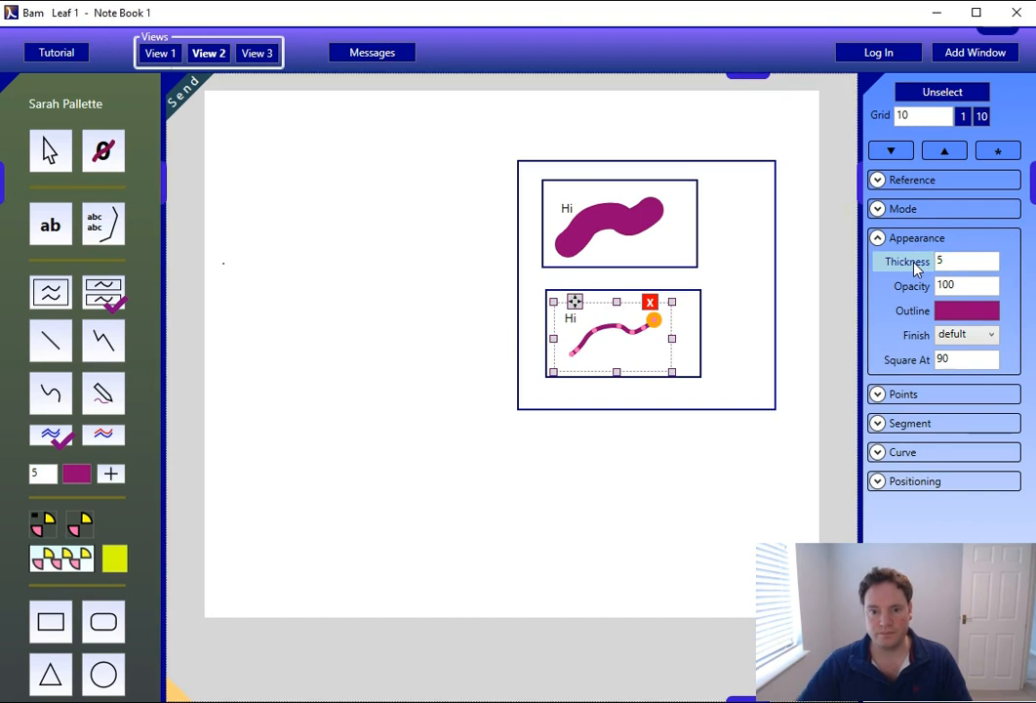
Move the large container panel with both nested "Hi" panels to the left side of the page.
{"action": "left_click", "coordinate": [738, 183]}
{"action": "left_click_drag", "start_coordinate": [530, 149], "coordinate": [303, 145]}
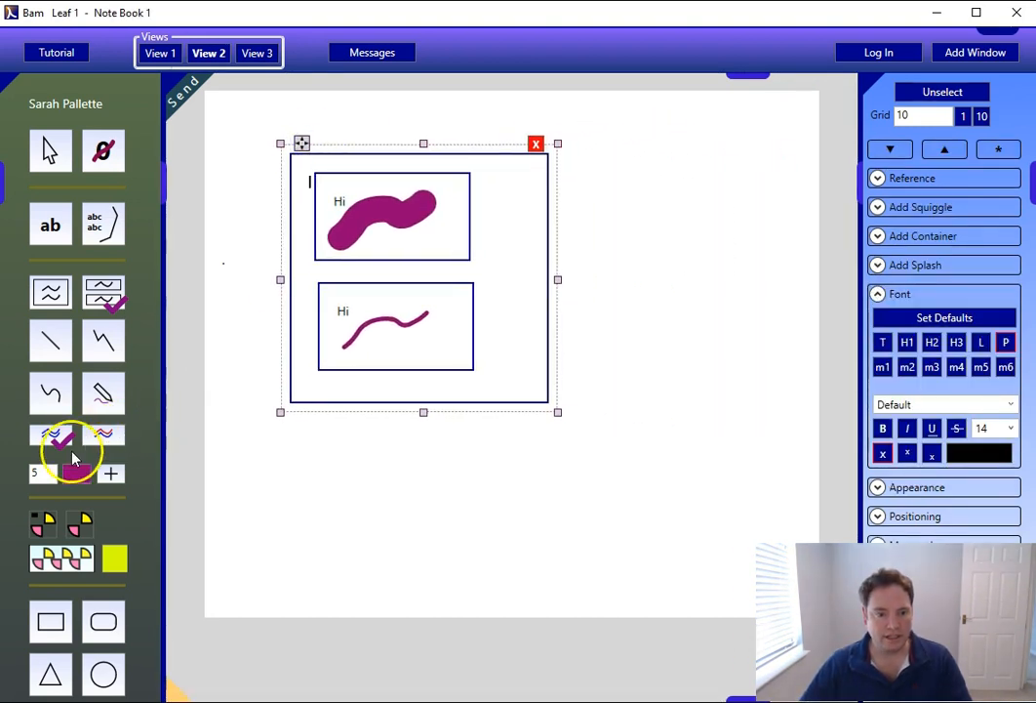
Draw a freehand curve of thickness 5 in very dark blue beside the two "Hi" panels and extend its ends into both panels.
{"action": "left_click", "coordinate": [76, 473]}
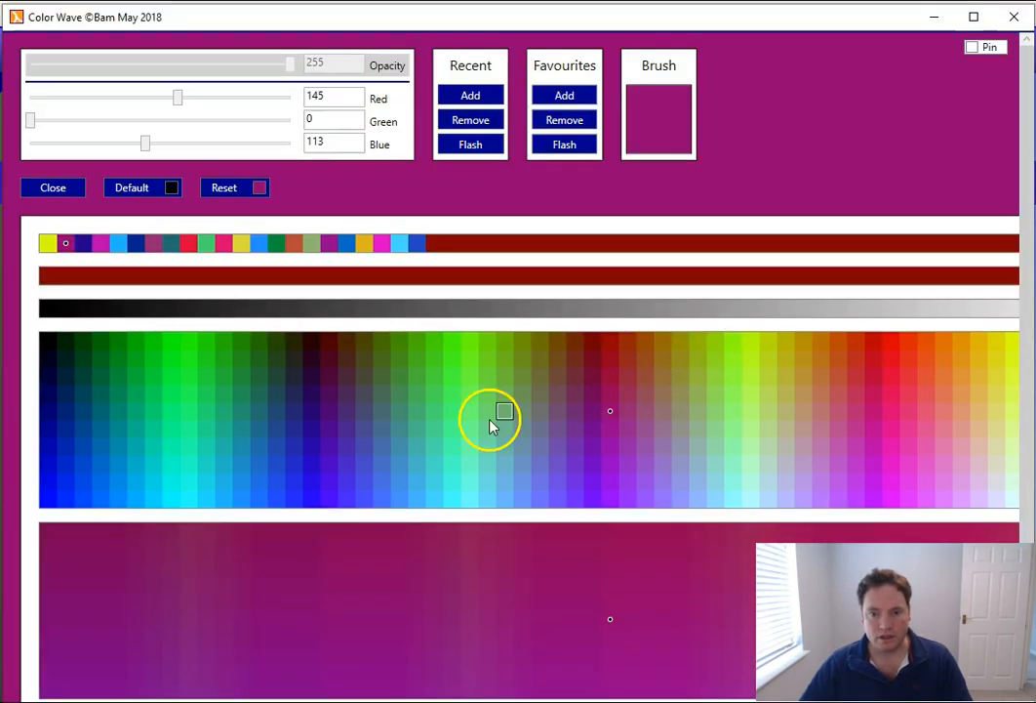
{"action": "left_click", "coordinate": [47, 361]}
{"action": "left_click", "coordinate": [101, 393]}
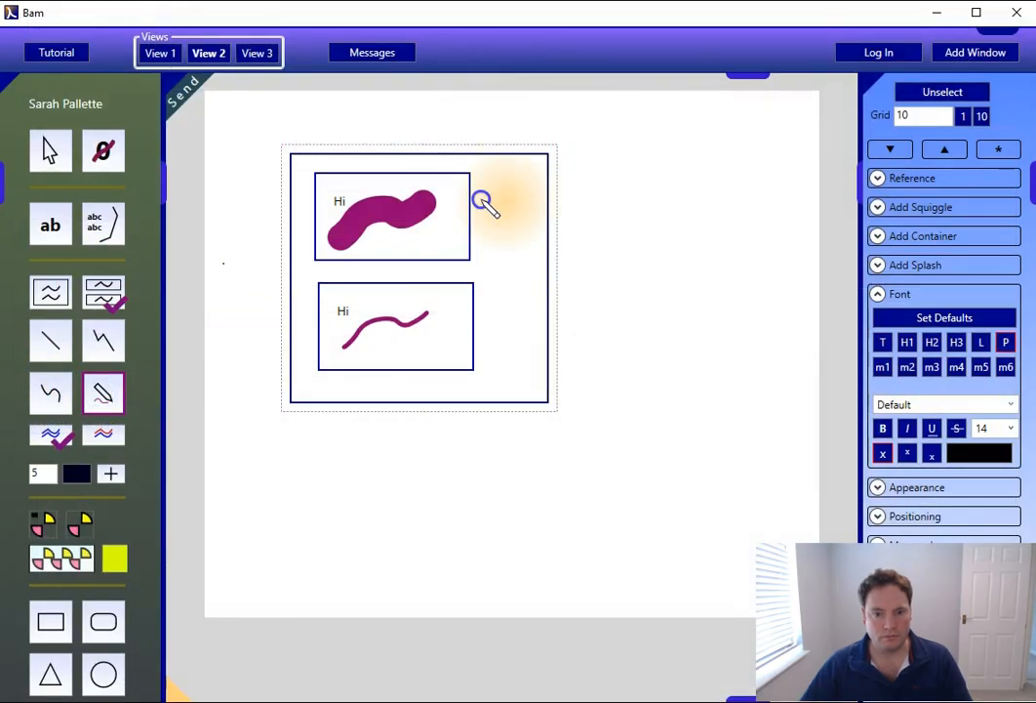
{"action": "left_click_drag", "start_coordinate": [480, 200], "coordinate": [528, 312]}
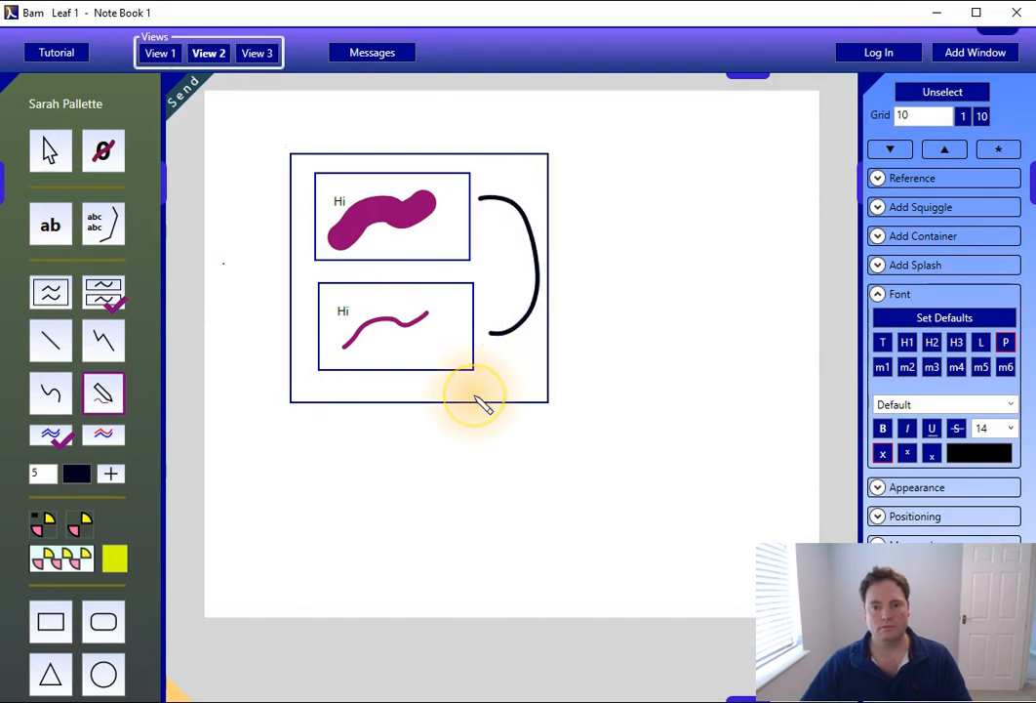
{"action": "key", "text": "Escape"}
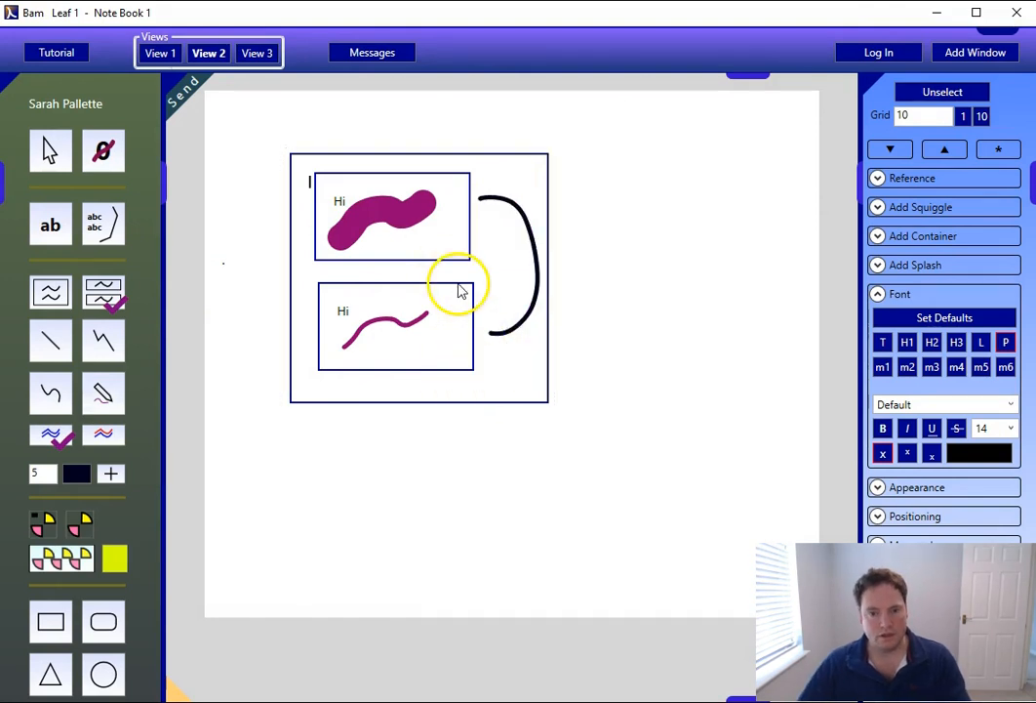
{"action": "left_click_drag", "start_coordinate": [493, 335], "coordinate": [466, 341]}
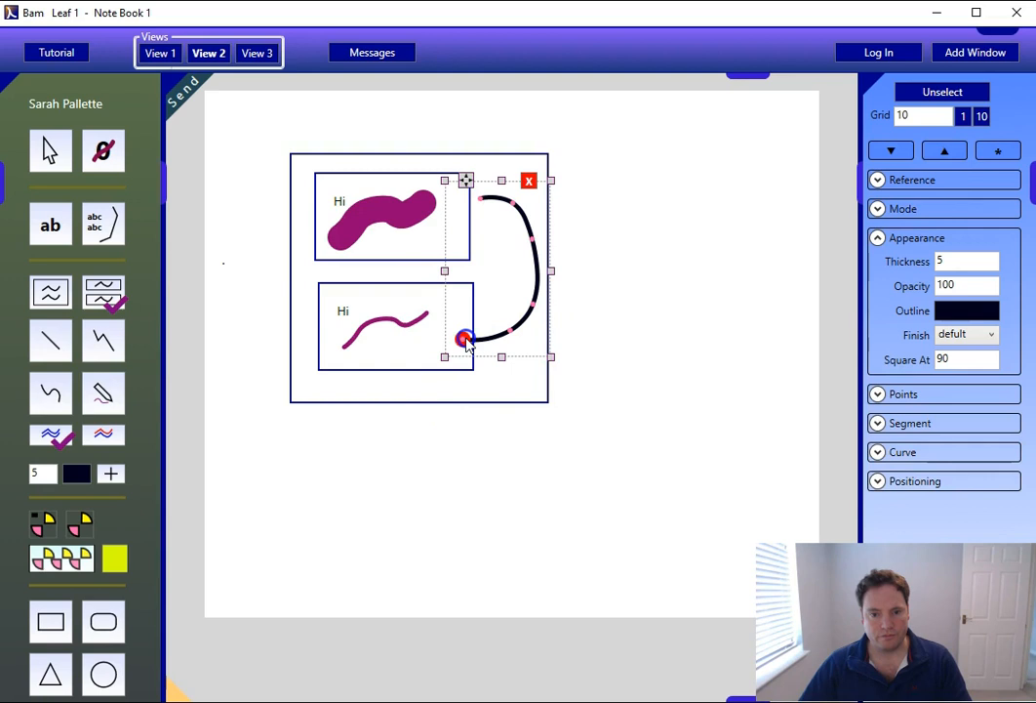
{"action": "left_click_drag", "start_coordinate": [483, 209], "coordinate": [470, 208]}
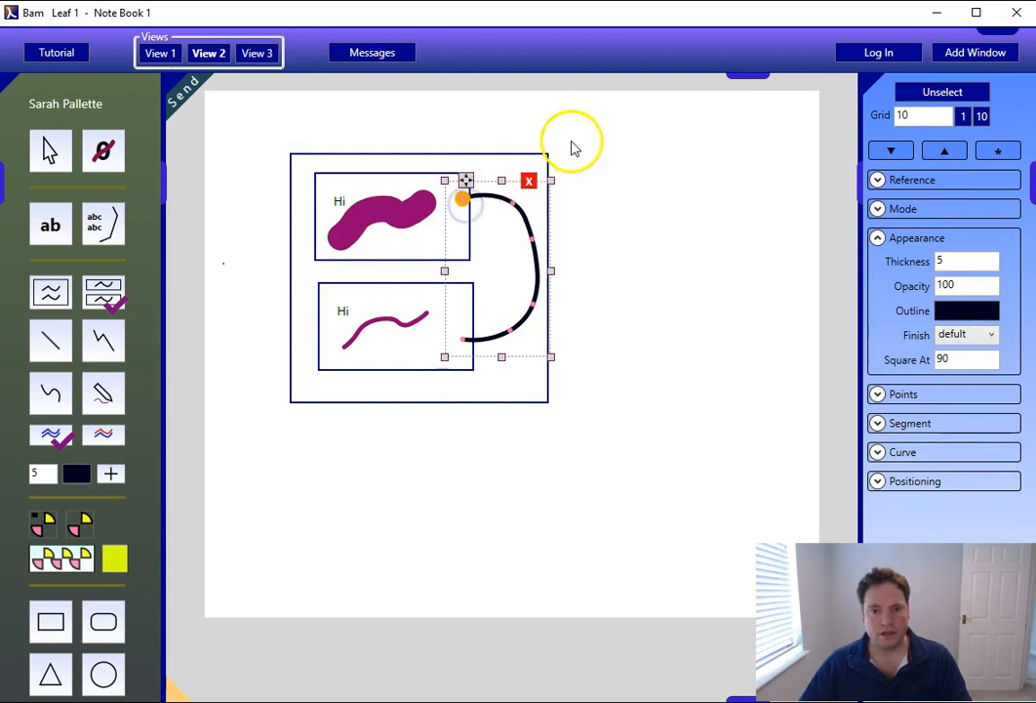
Duplicate the container panel to its right and position both containers side by side near the top of the page.
{"action": "left_click", "coordinate": [516, 164]}
{"action": "left_click_drag", "start_coordinate": [303, 145], "coordinate": [578, 149]}
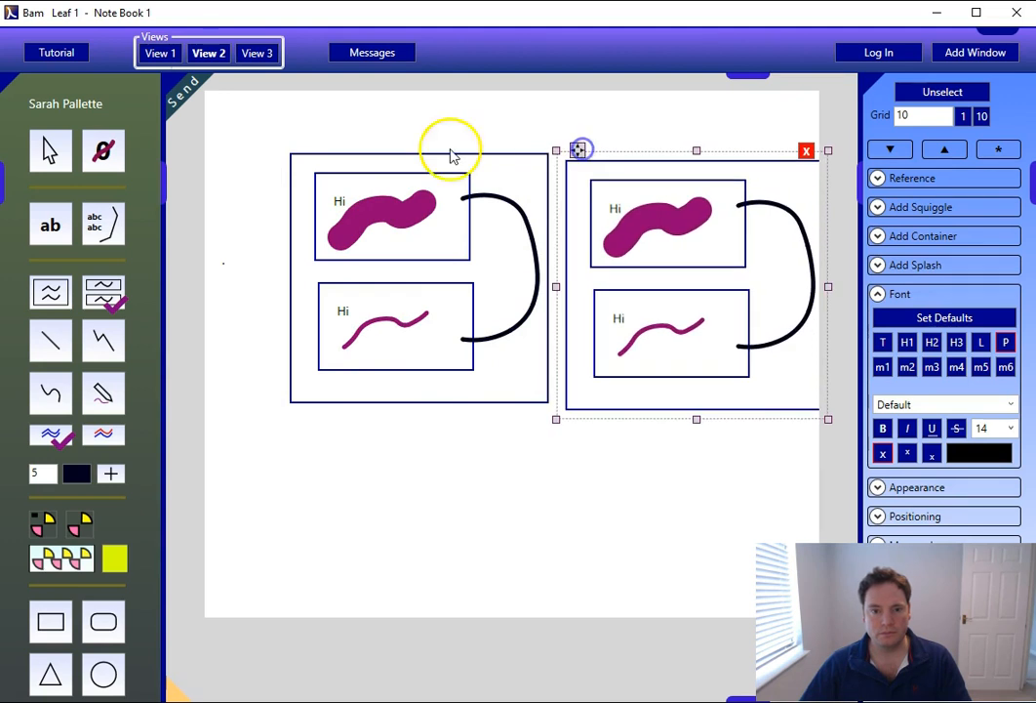
{"action": "left_click", "coordinate": [346, 163]}
{"action": "left_click_drag", "start_coordinate": [303, 144], "coordinate": [257, 129]}
{"action": "left_click", "coordinate": [670, 171]}
{"action": "left_click_drag", "start_coordinate": [576, 149], "coordinate": [542, 129]}
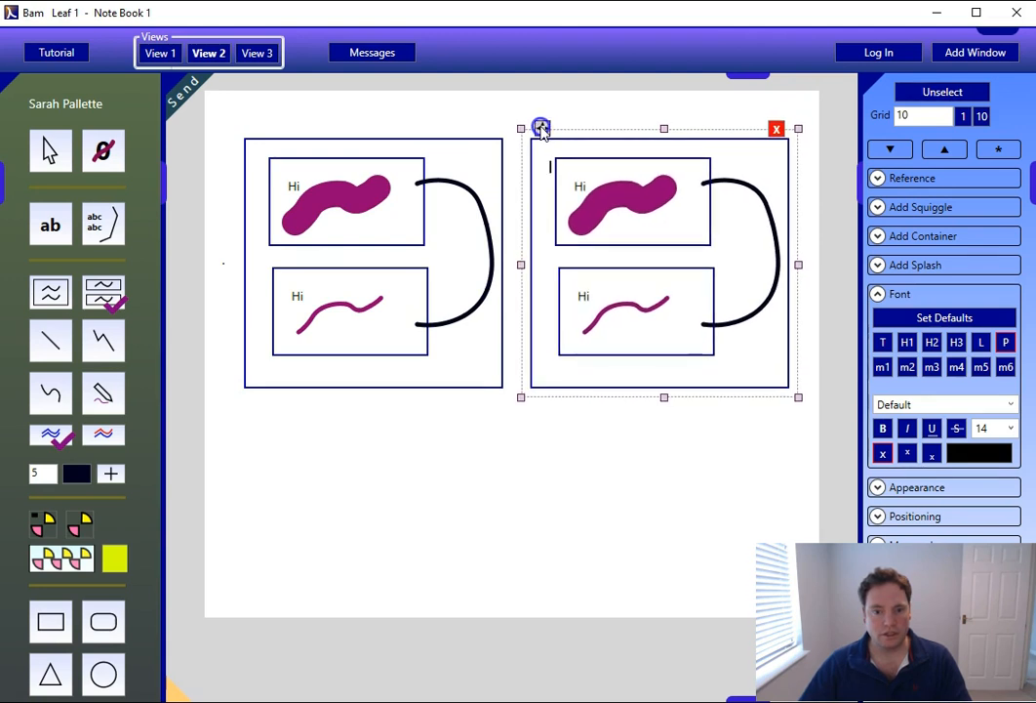
Add a wide bordered panel below the two containers, stretched across nearly the full page width down to the page's lower edge.
{"action": "left_click", "coordinate": [101, 220]}
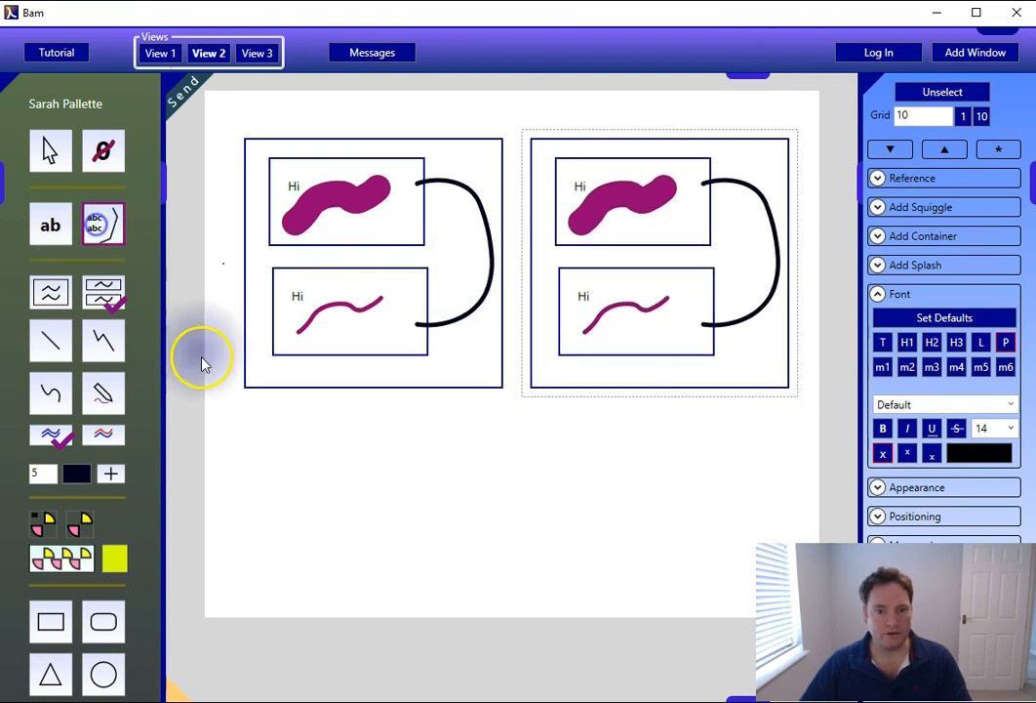
{"action": "left_click", "coordinate": [241, 434]}
{"action": "mouse_move", "coordinate": [419, 523]}
{"action": "left_mouse_down"}
{"action": "mouse_move", "coordinate": [744, 627]}
{"action": "mouse_move", "coordinate": [821, 628]}
{"action": "left_mouse_up"}
Move both container panels side by side into the wide empty panel.
{"action": "left_click", "coordinate": [281, 151]}
{"action": "left_click_drag", "start_coordinate": [255, 129], "coordinate": [271, 440]}
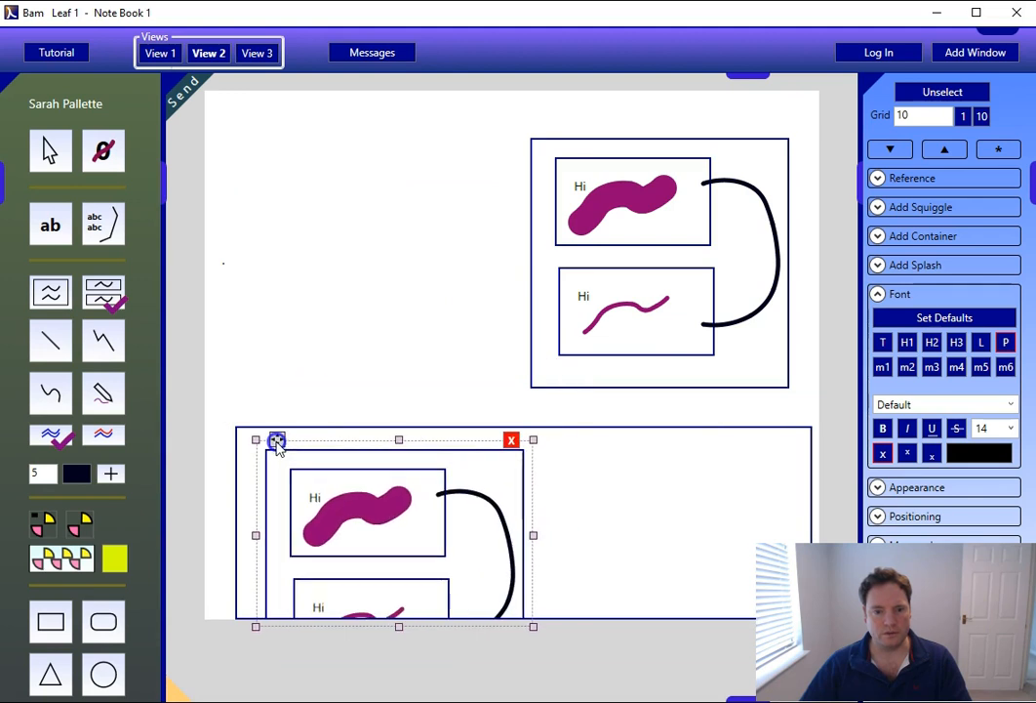
{"action": "left_click", "coordinate": [552, 148]}
{"action": "left_click_drag", "start_coordinate": [544, 128], "coordinate": [549, 436]}
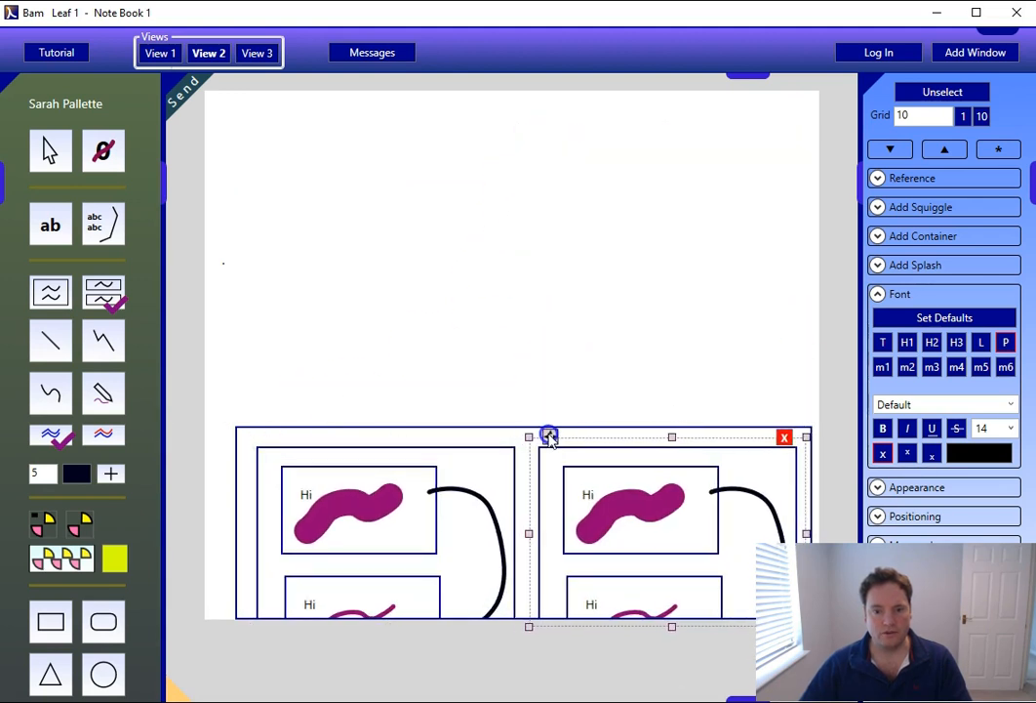
Move the wide outer panel to the top of the page and increase its height to enclose both containers.
{"action": "left_click", "coordinate": [398, 431]}
{"action": "left_click_drag", "start_coordinate": [248, 416], "coordinate": [250, 127]}
{"action": "left_click_drag", "start_coordinate": [528, 339], "coordinate": [527, 436]}
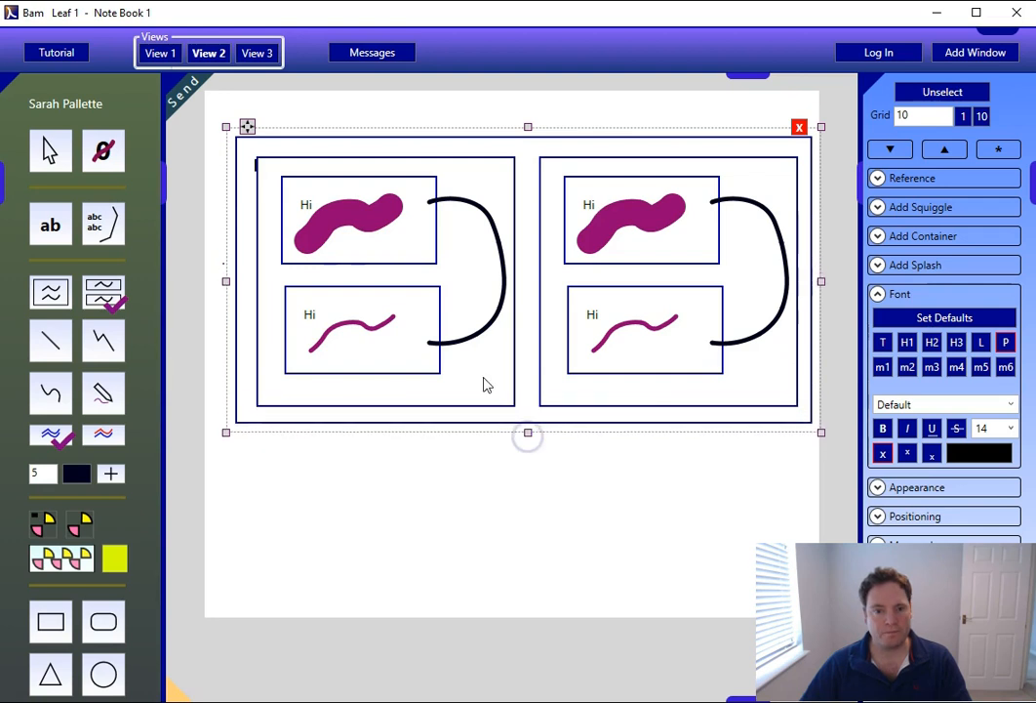
Fill the lower "Hi" panel in the left container with a yellow splash.
{"action": "left_click", "coordinate": [83, 528]}
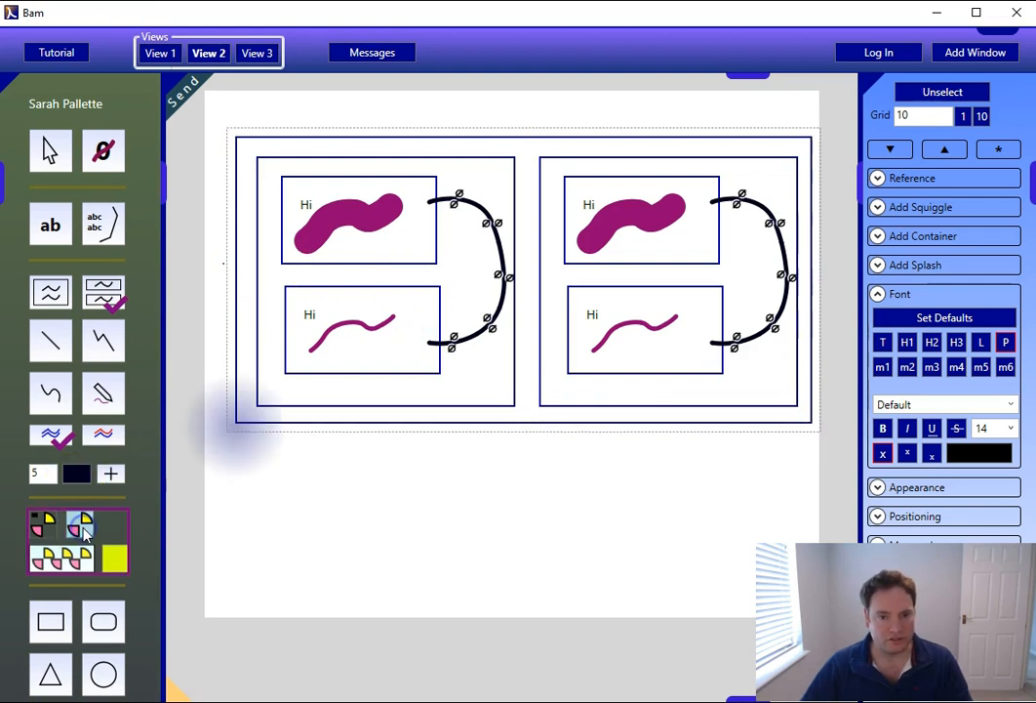
{"action": "left_click", "coordinate": [389, 346]}
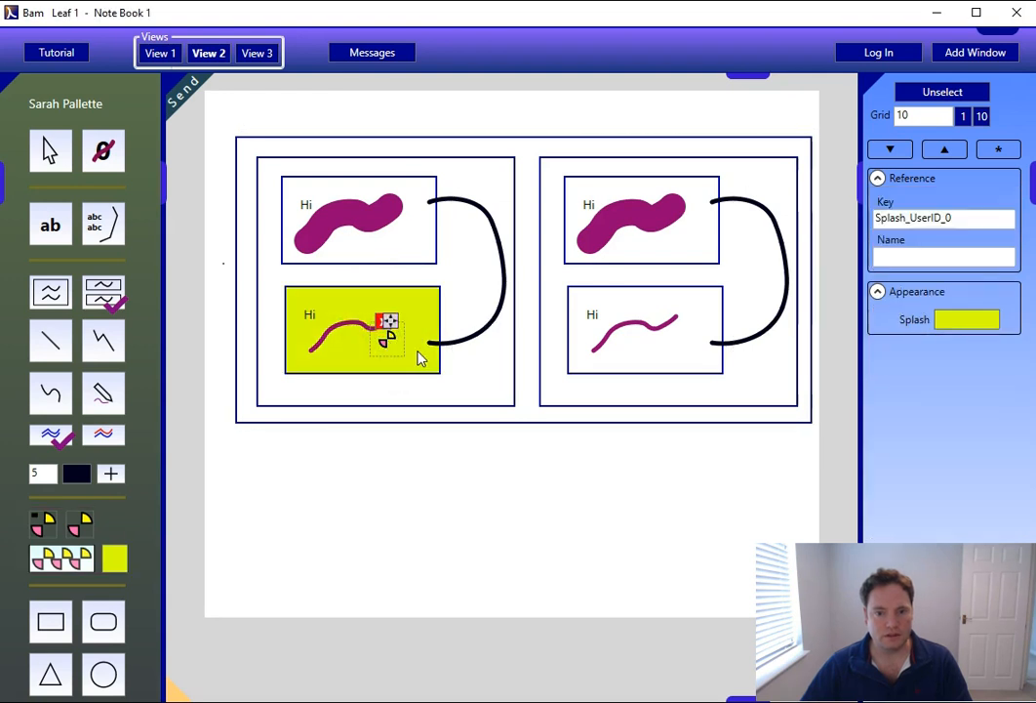
Duplicate the wide outer panel with its contents directly below the original and shift both copies slightly up the page.
{"action": "left_click", "coordinate": [261, 149]}
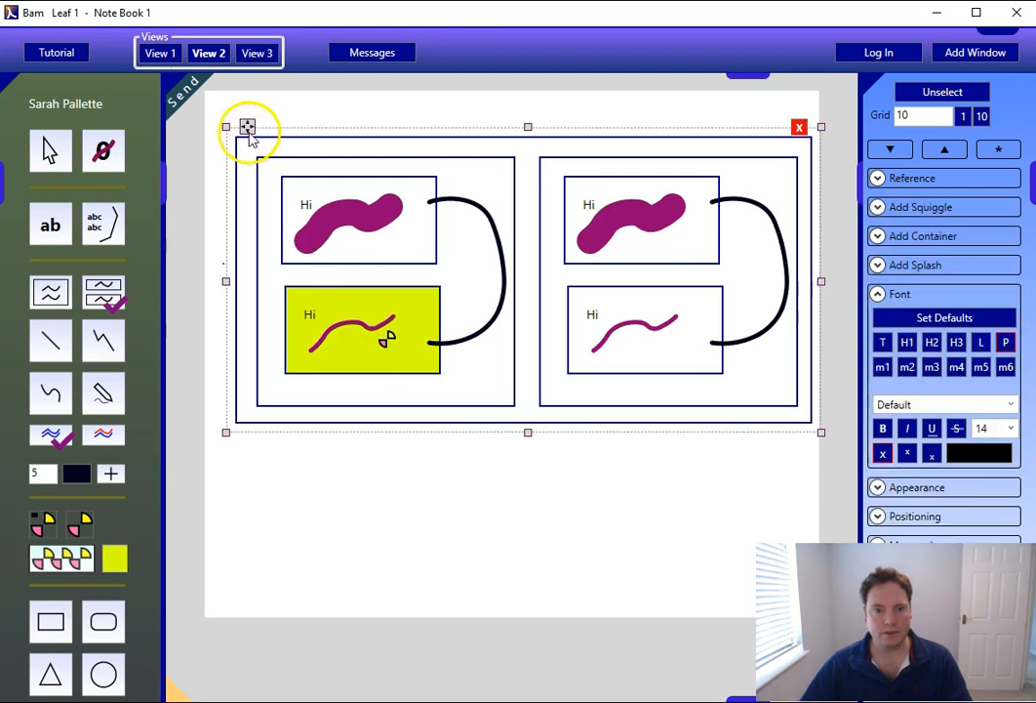
{"action": "left_click_drag", "start_coordinate": [248, 127], "coordinate": [239, 441]}
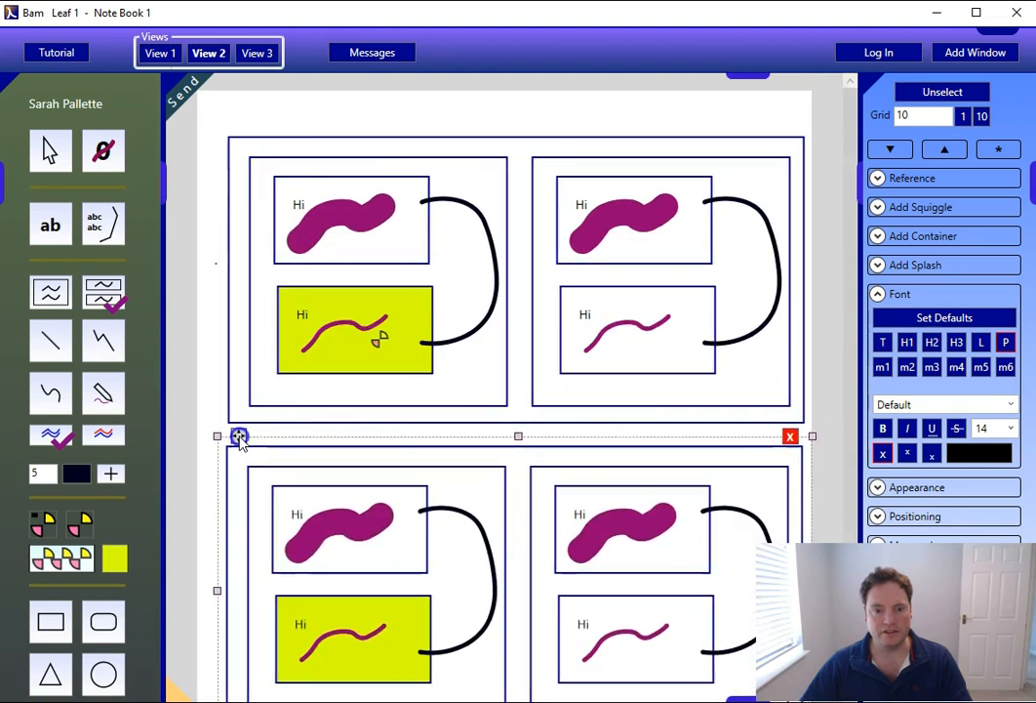
{"action": "left_click", "coordinate": [261, 141]}
{"action": "left_click_drag", "start_coordinate": [240, 126], "coordinate": [237, 105]}
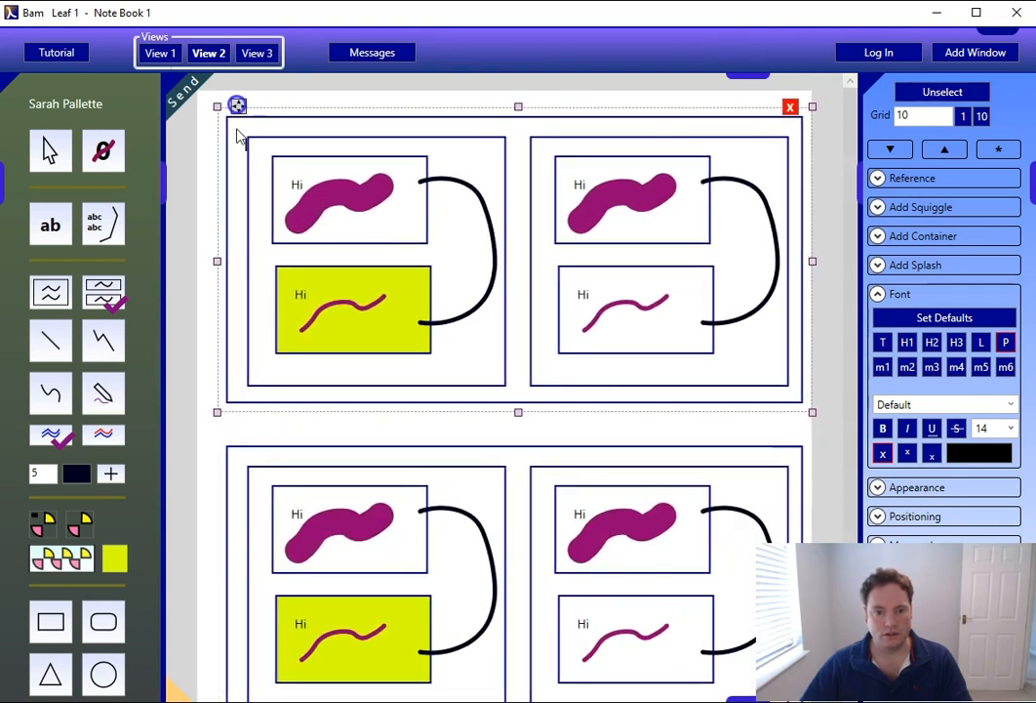
{"action": "left_click", "coordinate": [283, 450]}
{"action": "left_click_drag", "start_coordinate": [239, 441], "coordinate": [237, 422]}
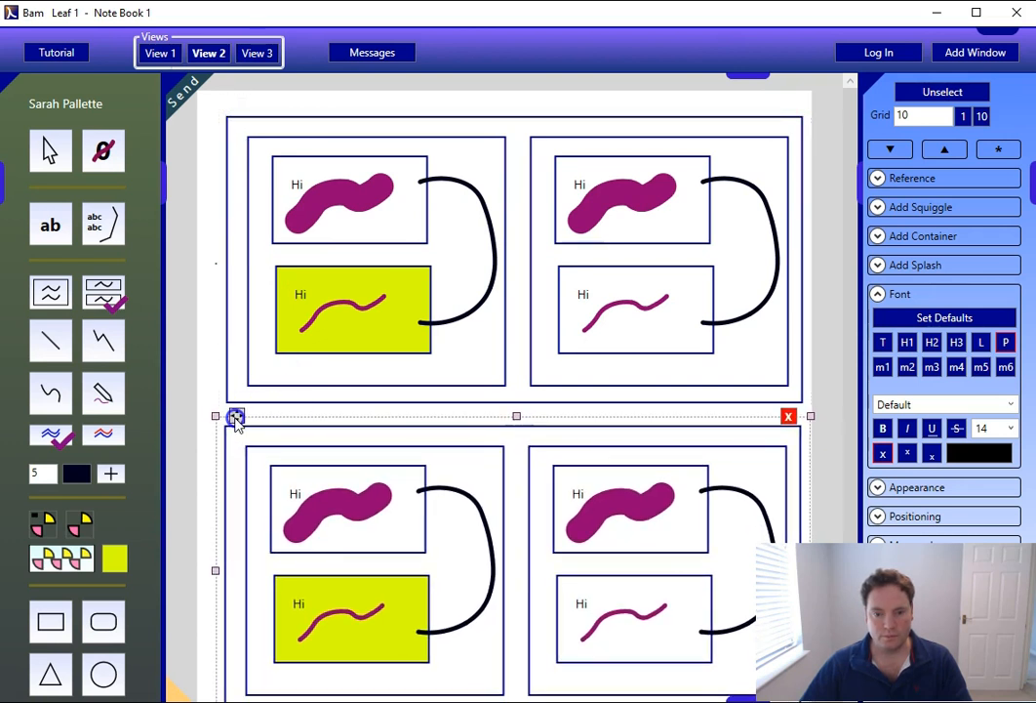
Bend the right end of the thick squiggle downward in the upper "Hi" panel of the lower copy's right container.
{"action": "left_click", "coordinate": [664, 501]}
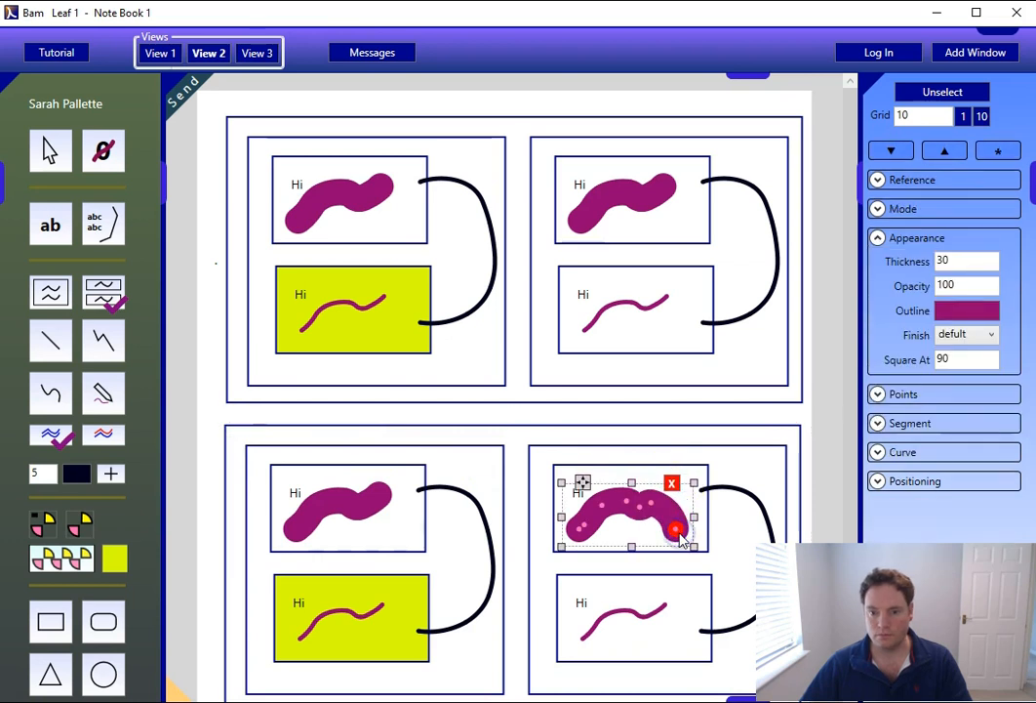